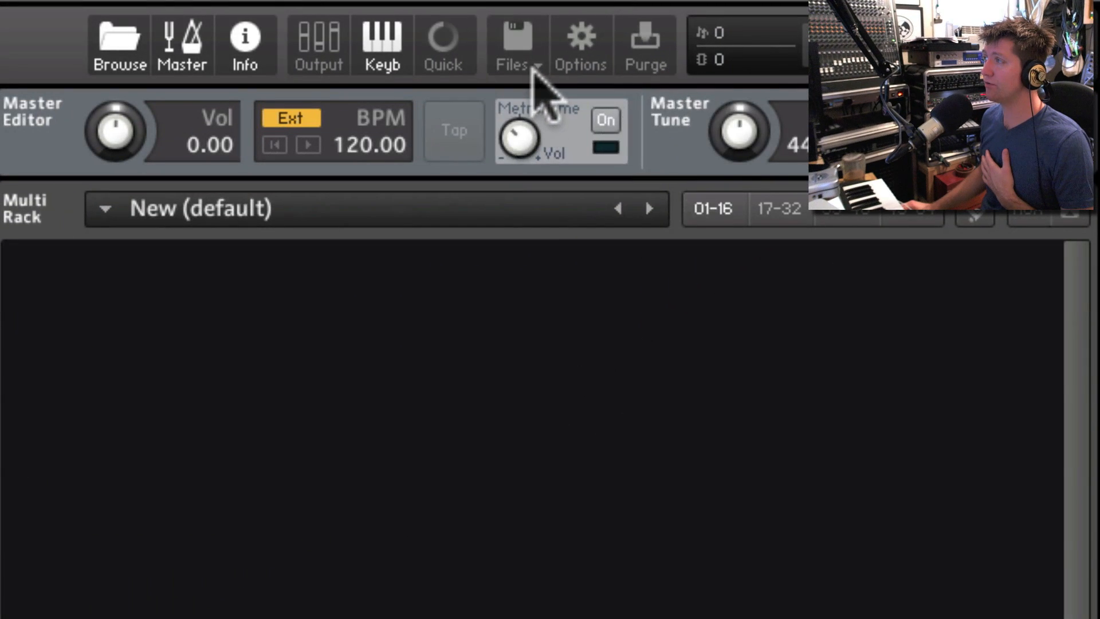
Create a new empty instrument and open it for editing with its Mapping Editor shown.
left_click(530, 71)
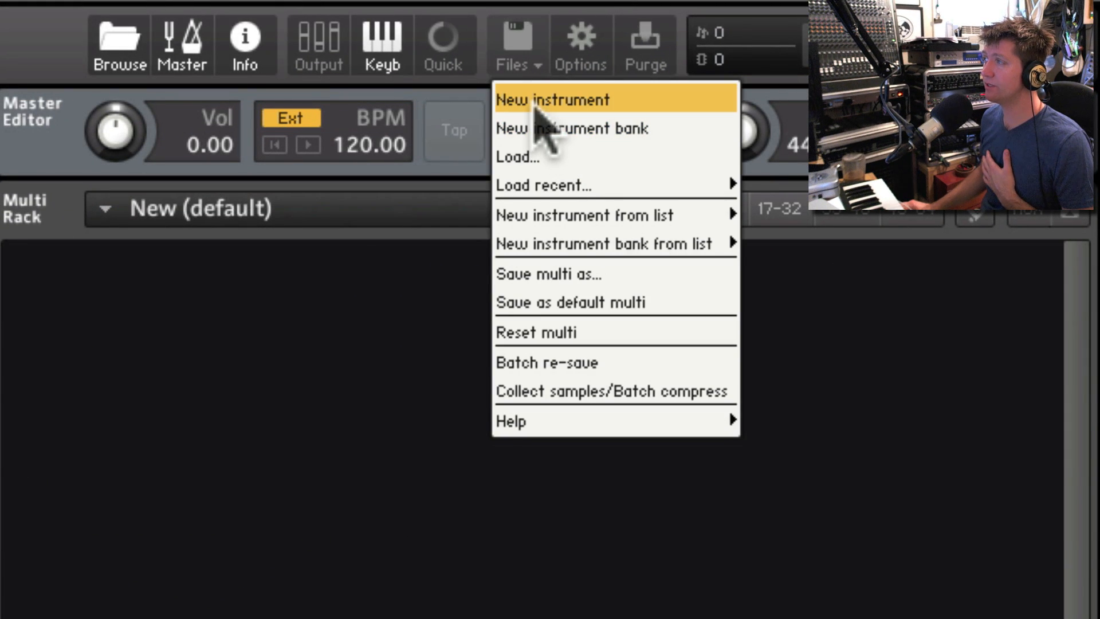
left_click(537, 103)
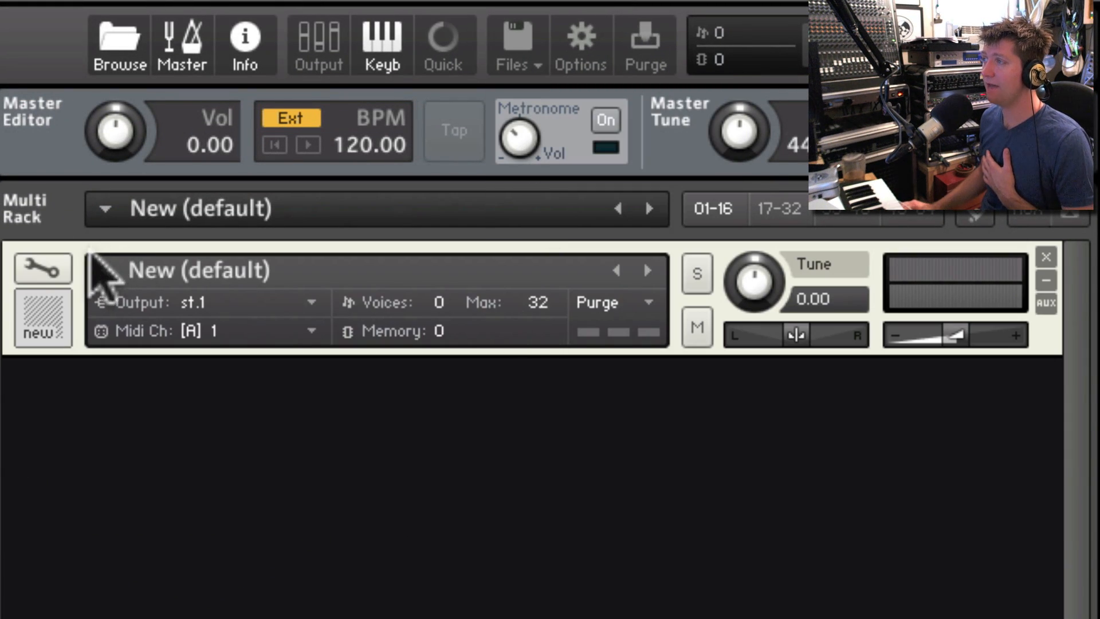
left_click(42, 268)
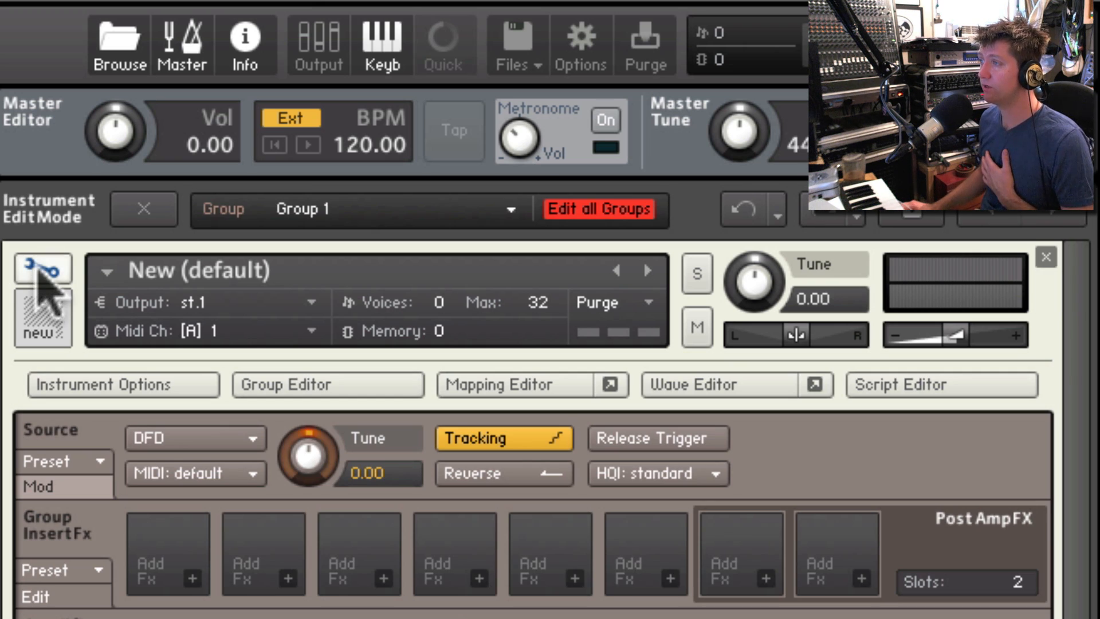
left_click(549, 383)
Map the sample Snare R_16.wav across the full key range, C-2 to G8, in the Mapping Editor.
scroll(535, 589, "down", 3)
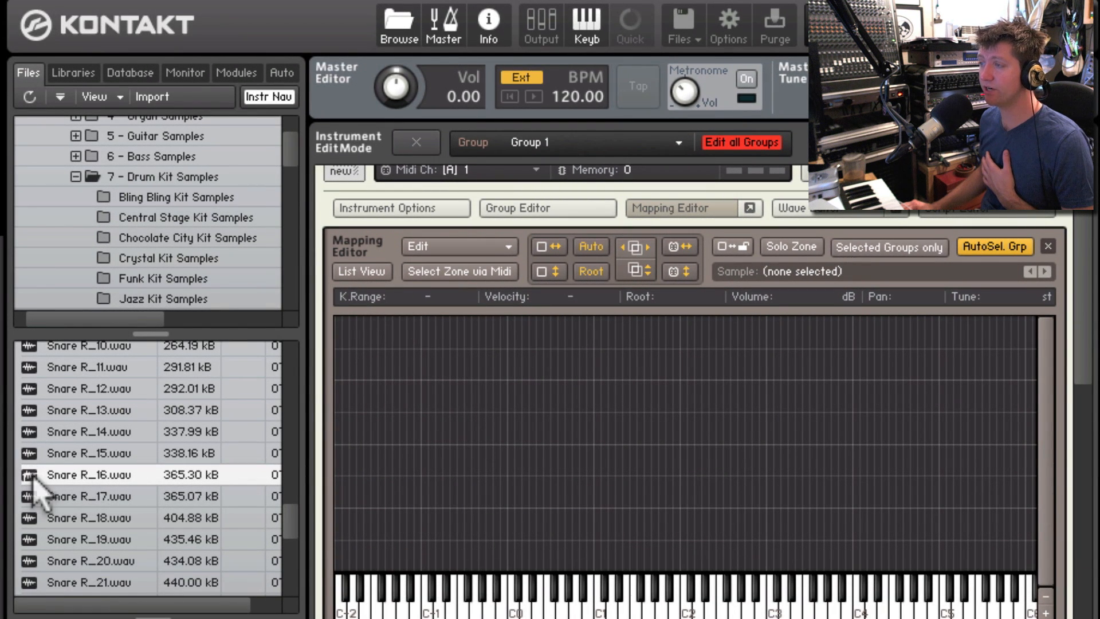
left_click_drag(30, 478, 632, 322)
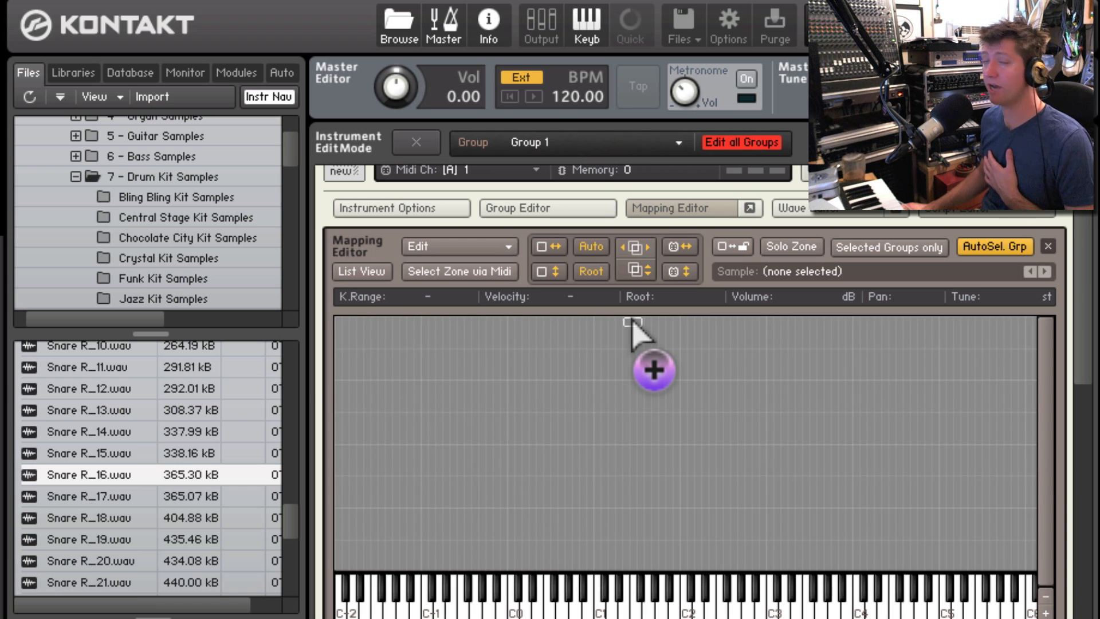
left_click_drag(632, 322, 632, 321)
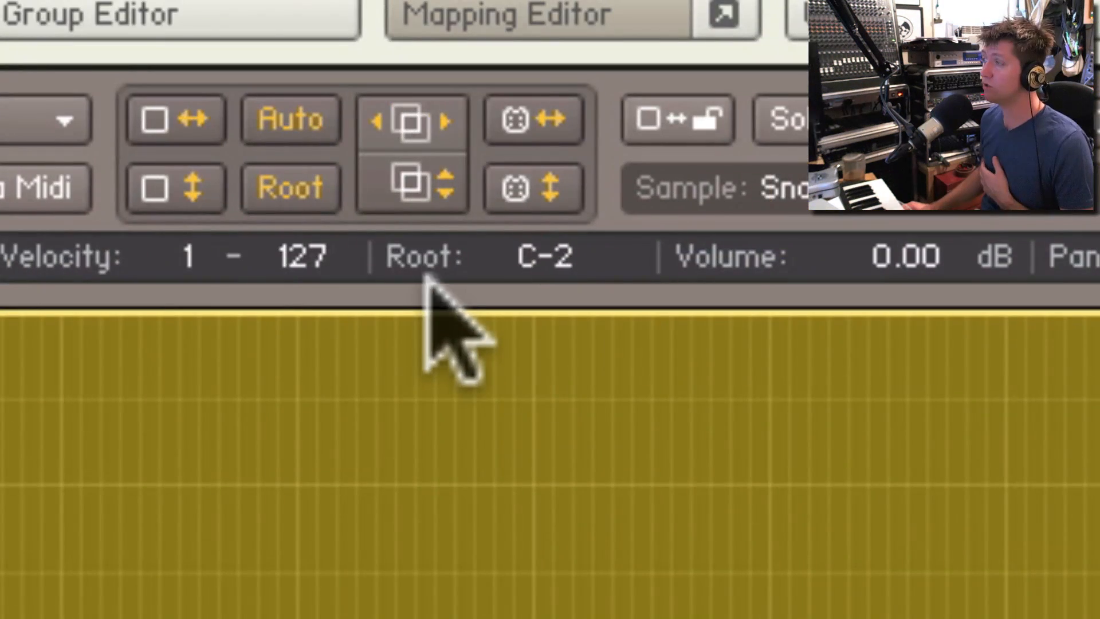
Set the root key of the snare zone to C2 and close the Mapping Editor.
double_click(523, 254)
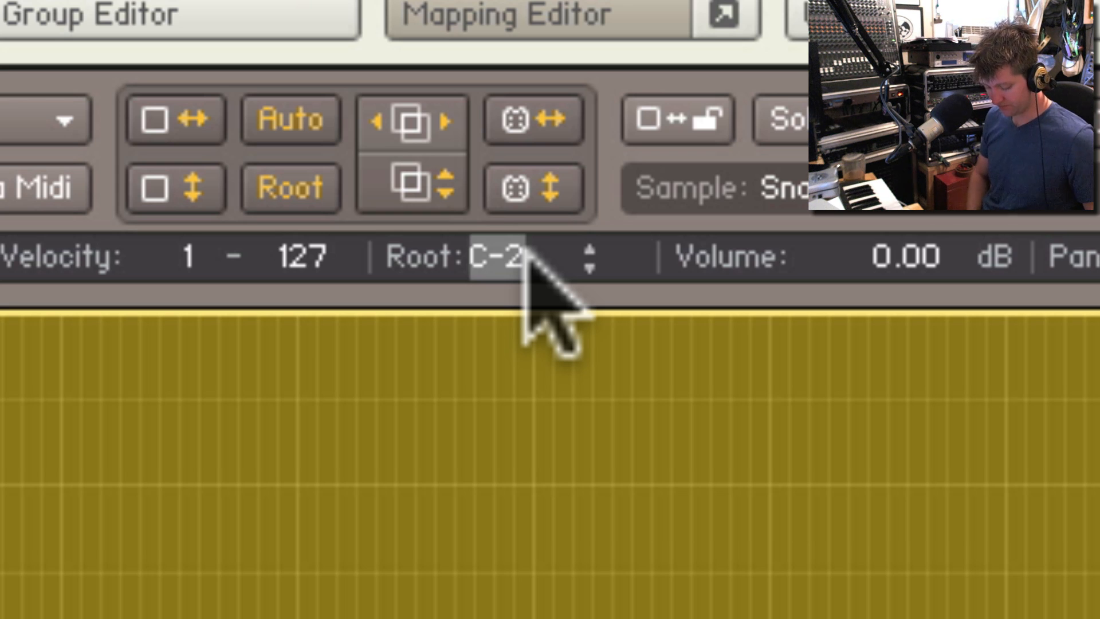
type("C")
key("Return")
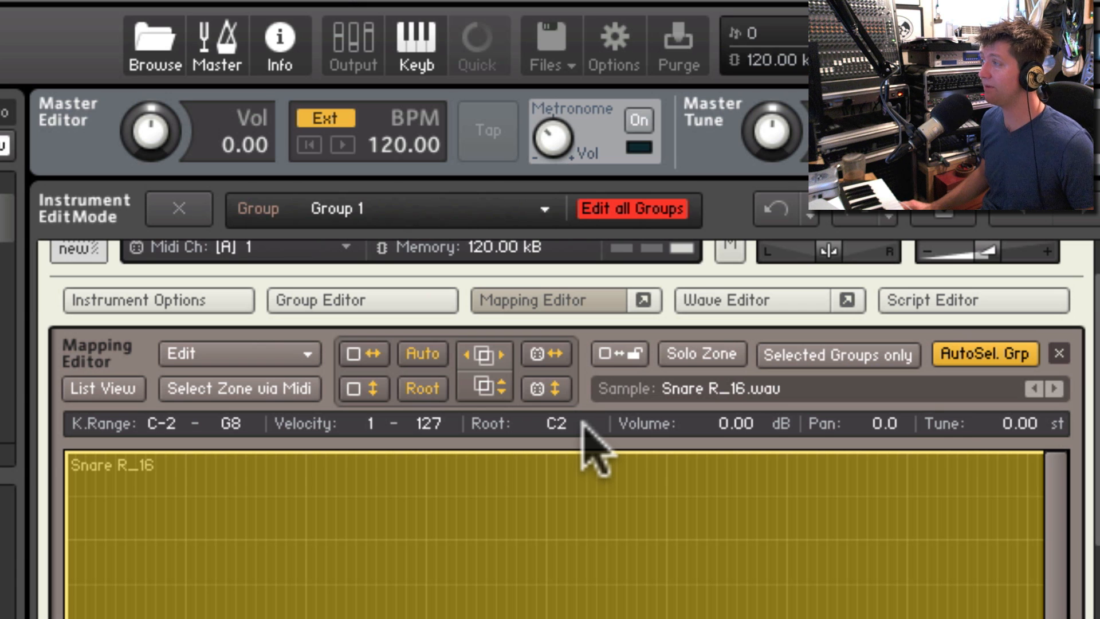
left_click(612, 297)
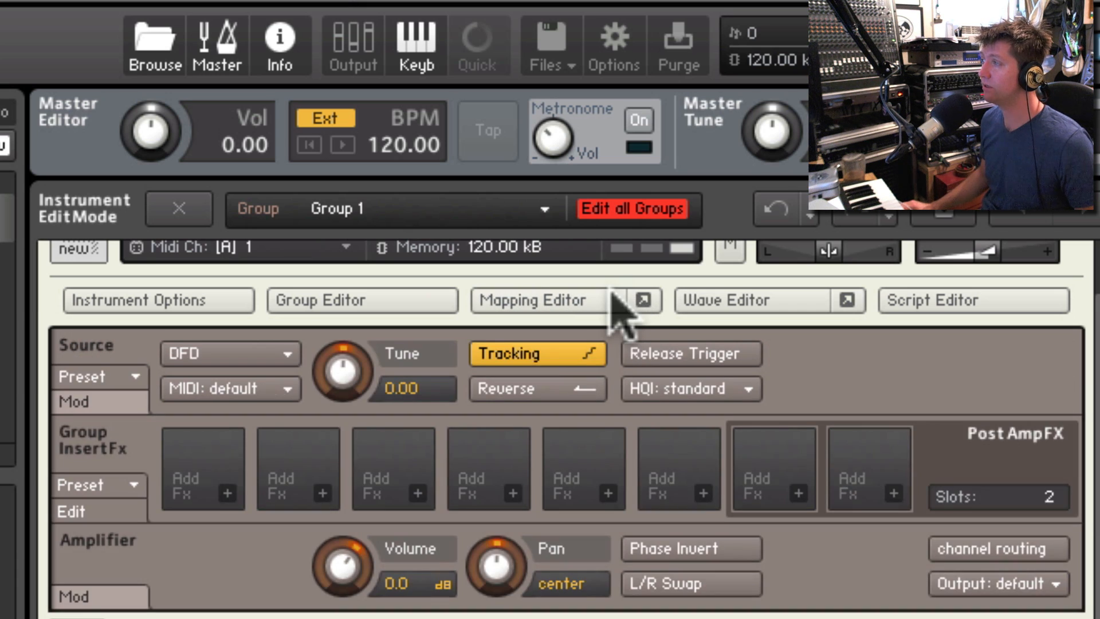
Open the snare sample in the Wave Editor's Sample Editor and select a range reaching back to the sample's start.
left_click(765, 303)
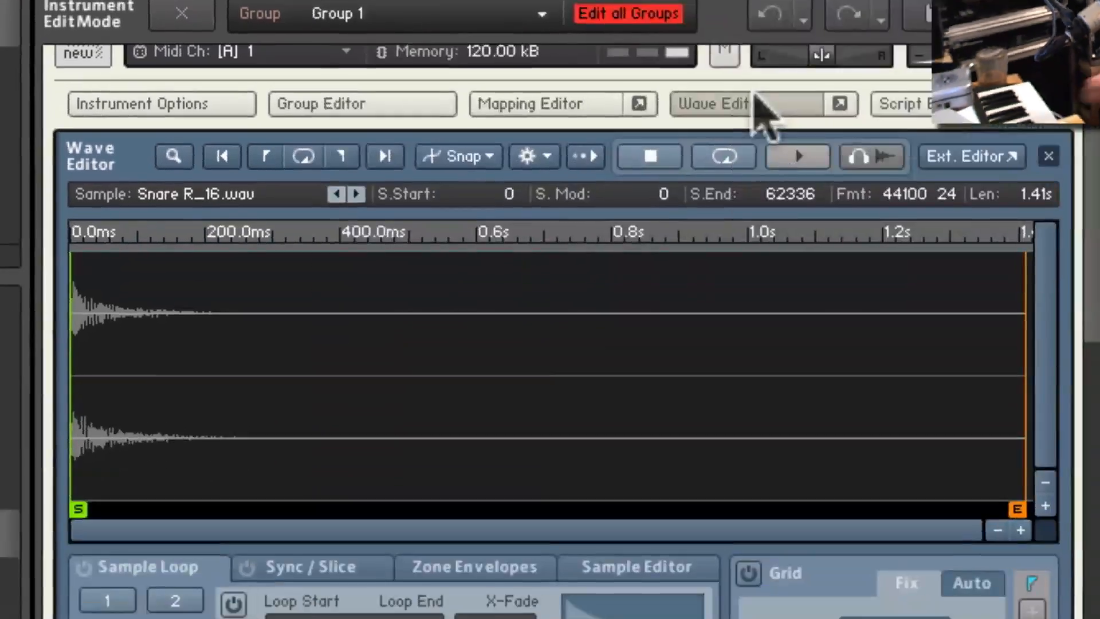
scroll(745, 309, "down", 2)
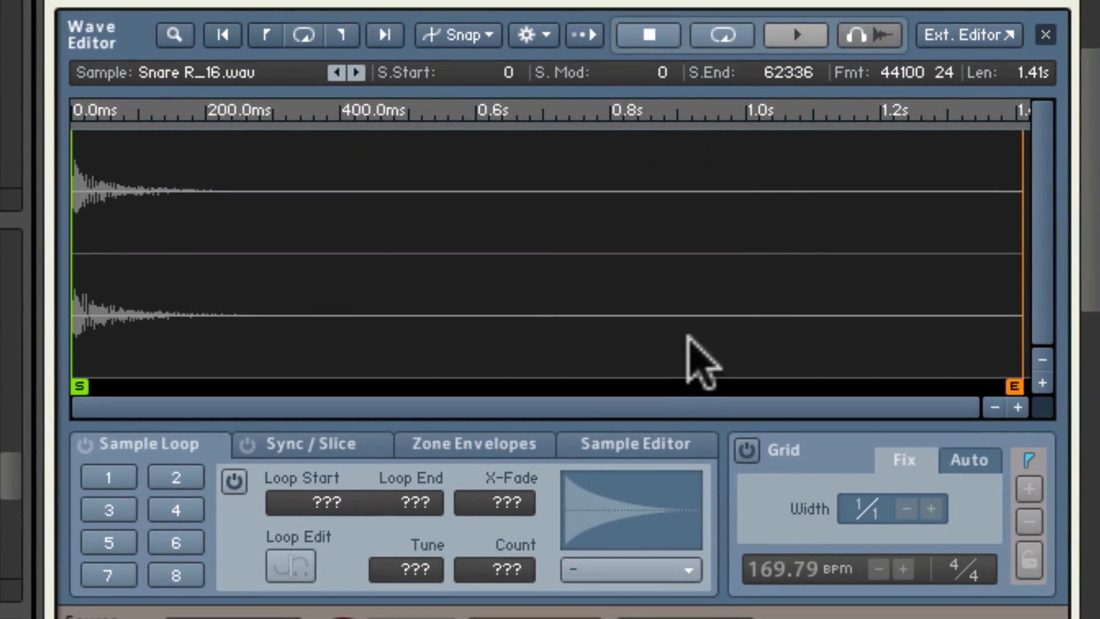
left_click(653, 451)
left_click_drag(706, 249, 72, 240)
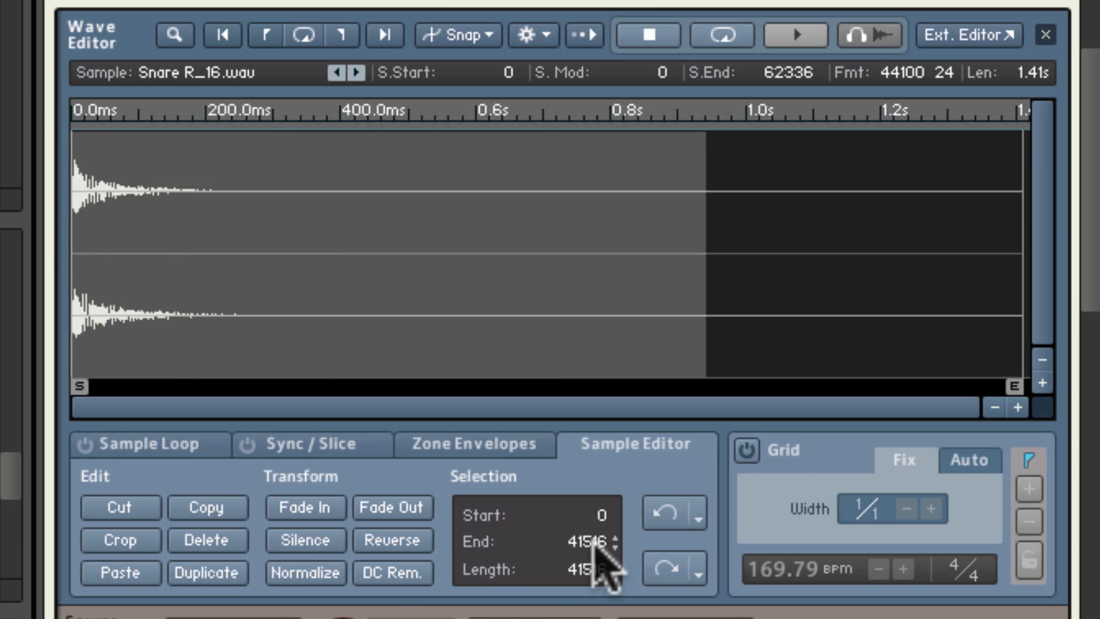
Set the selection's end to 8390 and crop the sample to that selection.
double_click(593, 543)
type("8")
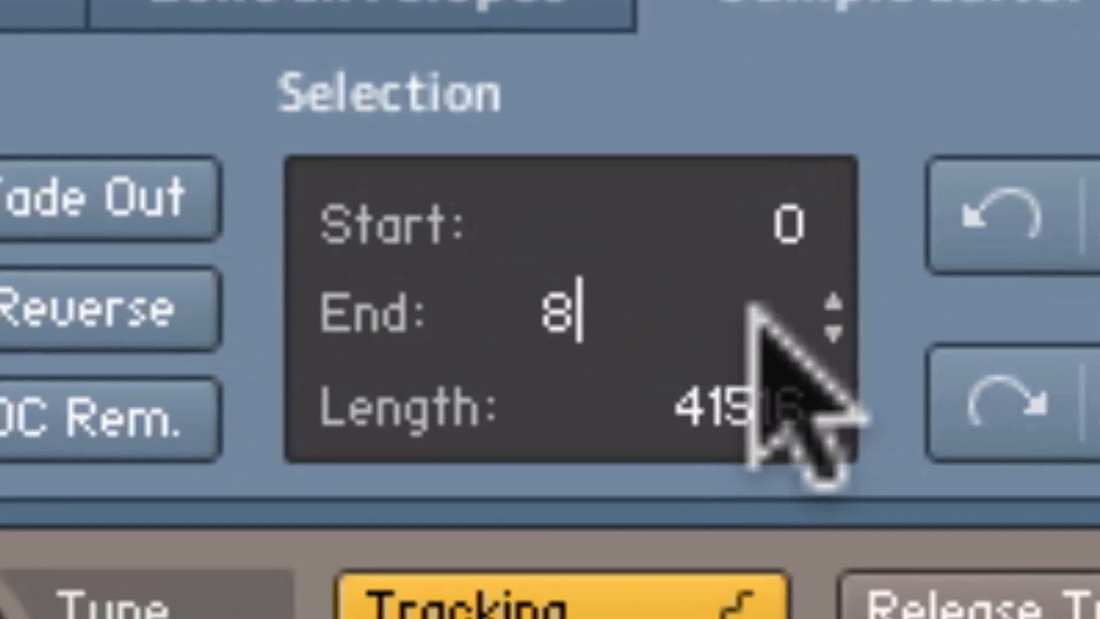
type("390")
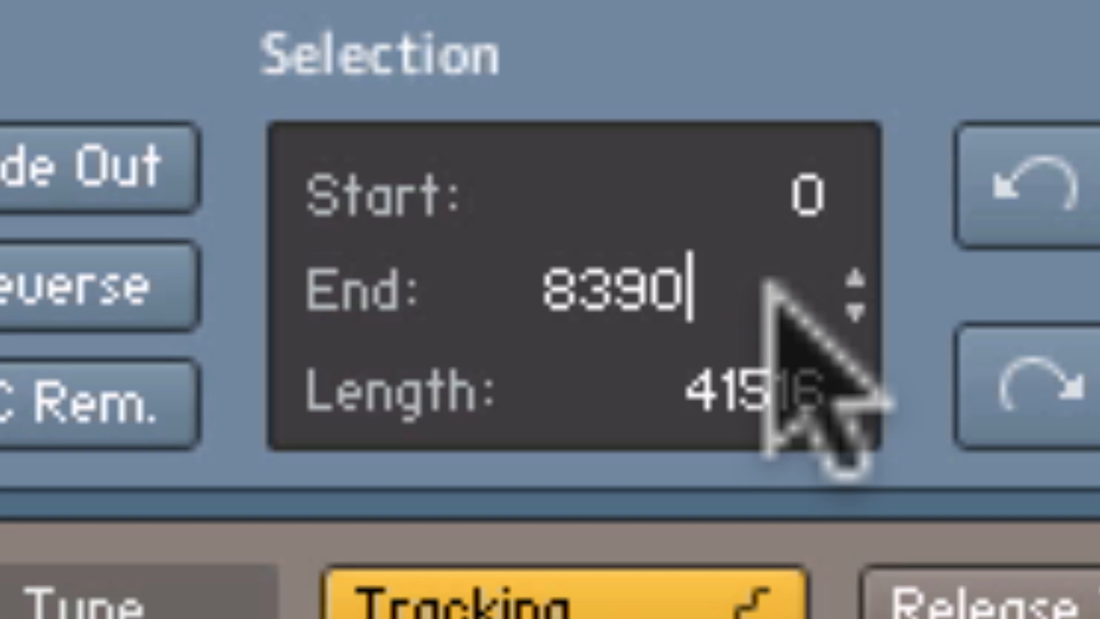
key("Return")
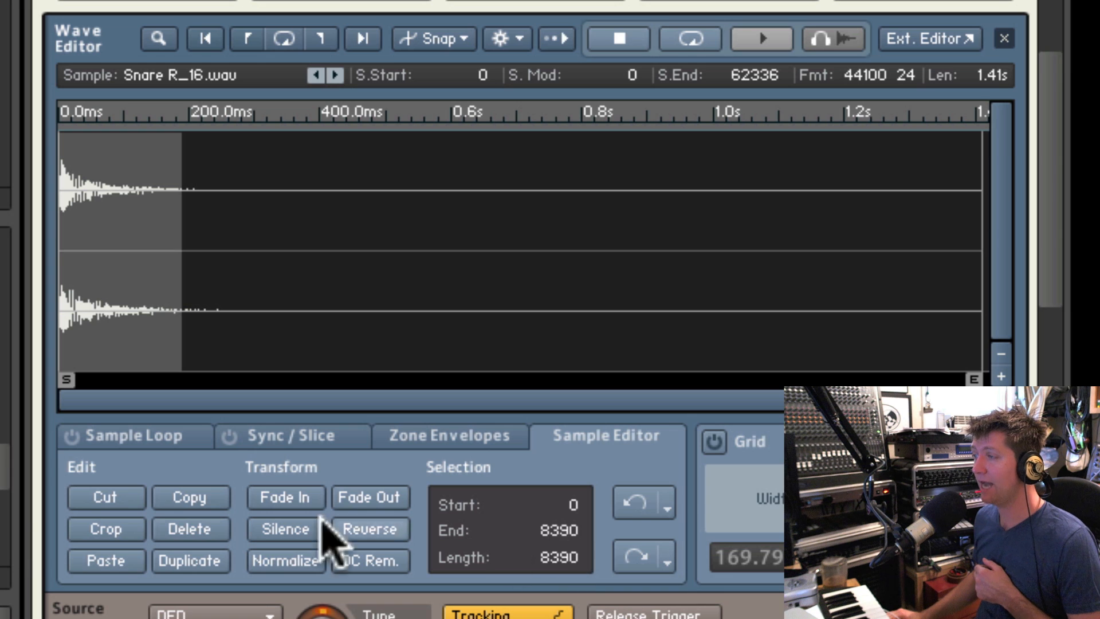
left_click(136, 530)
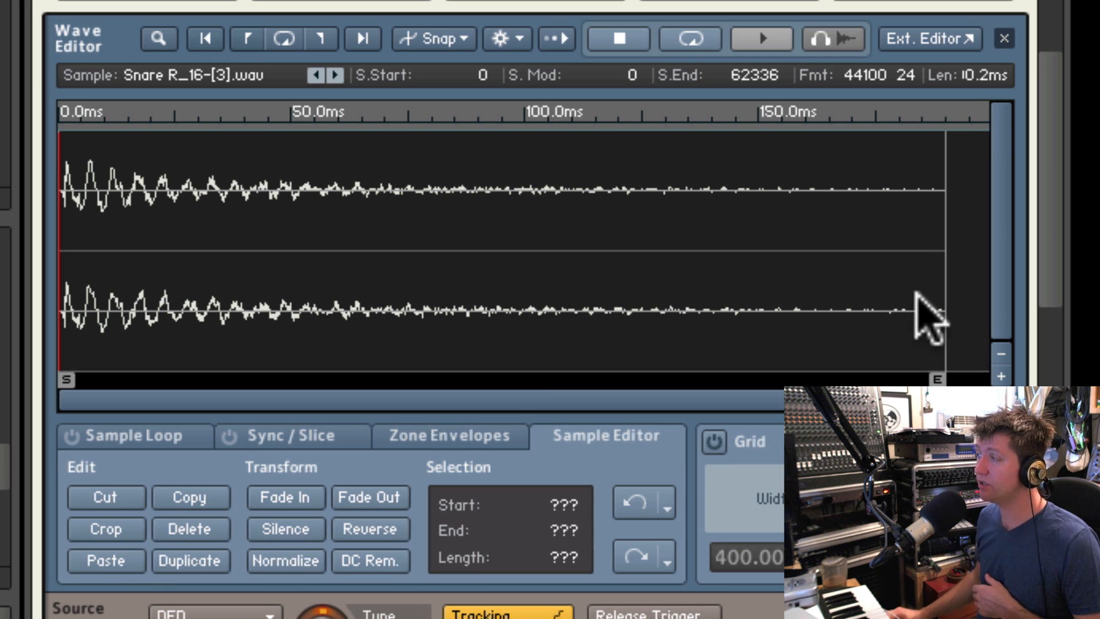
Normalize the entire cropped sample and enable sample loop 1 over its full length.
left_click_drag(948, 289, 60, 286)
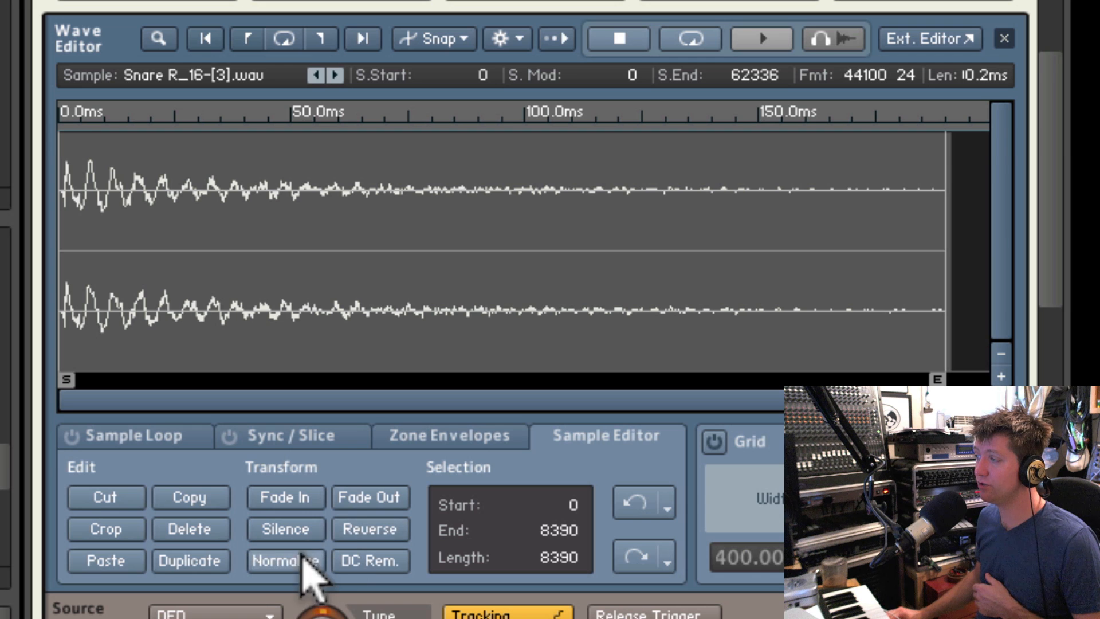
left_click(303, 558)
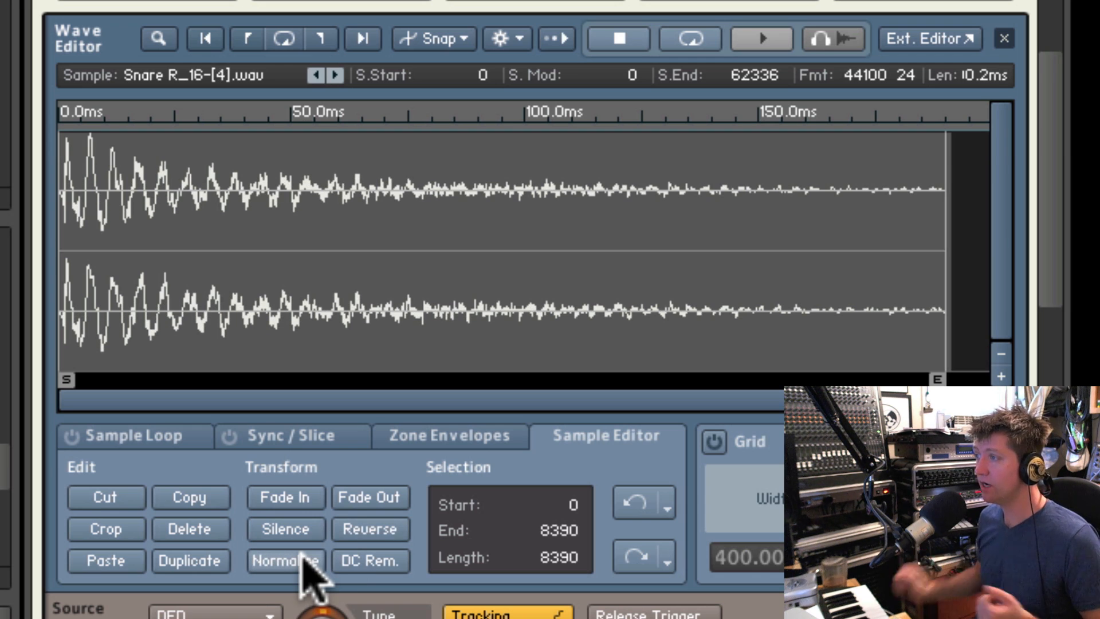
left_click(148, 438)
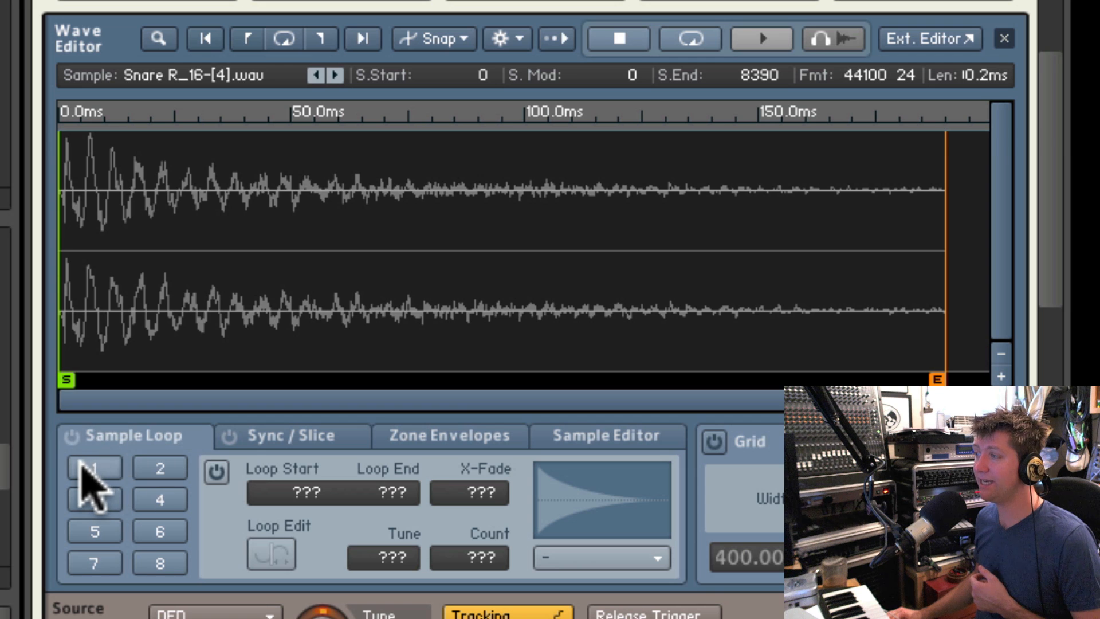
left_click(83, 468)
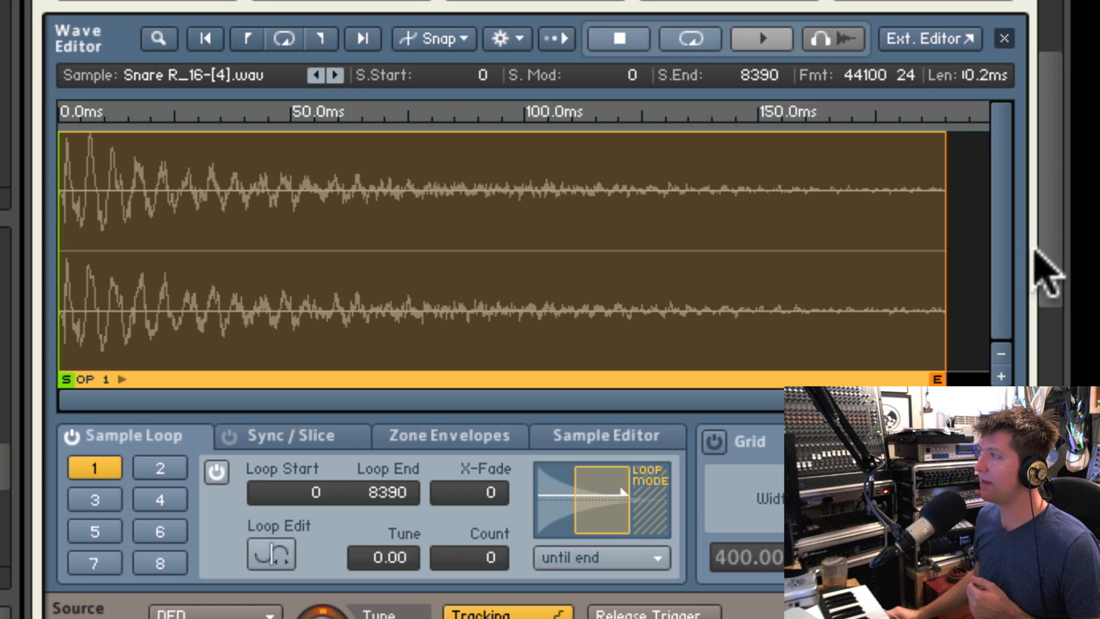
Close the Wave Editor and shorten the release time of the volume envelope in the Modulation section.
left_click_drag(1048, 229, 1026, 191)
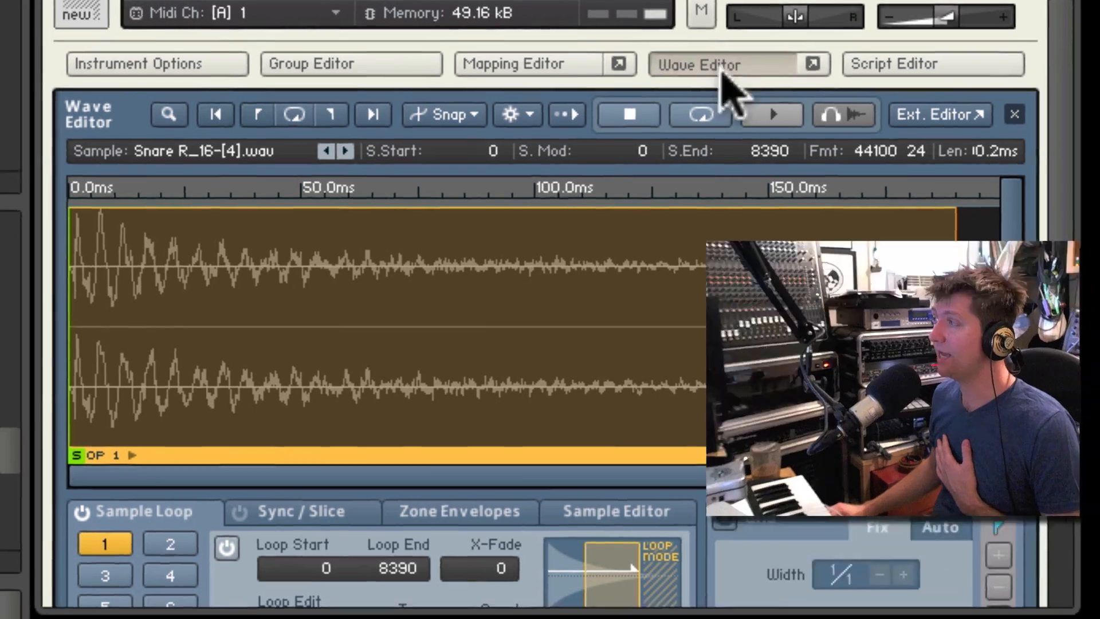
left_click(716, 80)
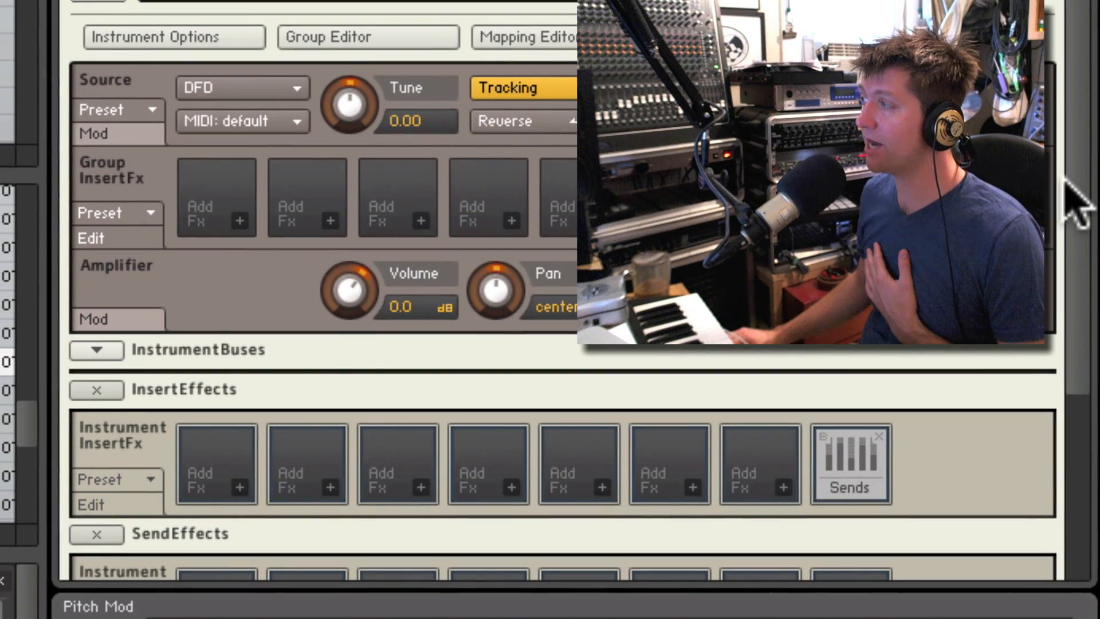
left_click_drag(1065, 179, 1070, 510)
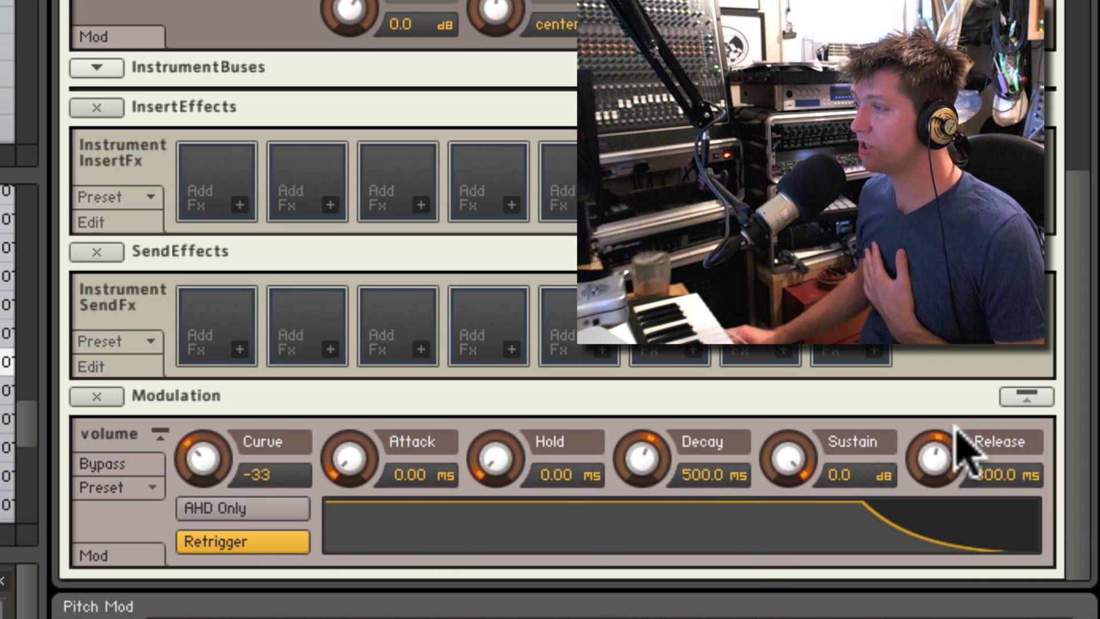
left_click_drag(956, 428, 958, 605)
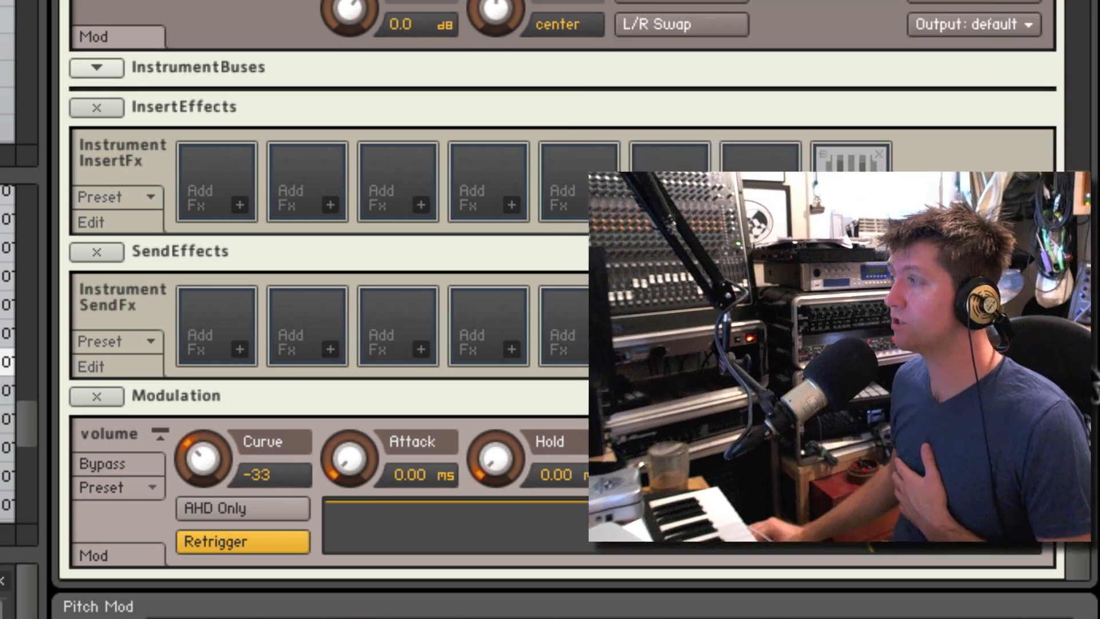
Switch the Source module's playback mode to sampler.
left_click_drag(1075, 367, 1072, 98)
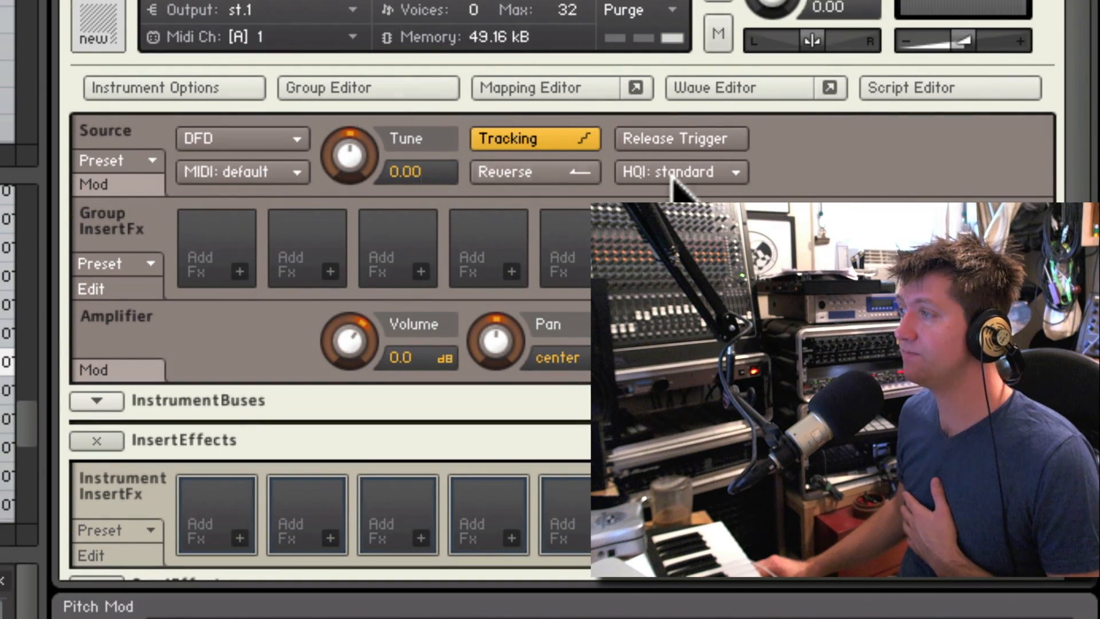
left_click(236, 139)
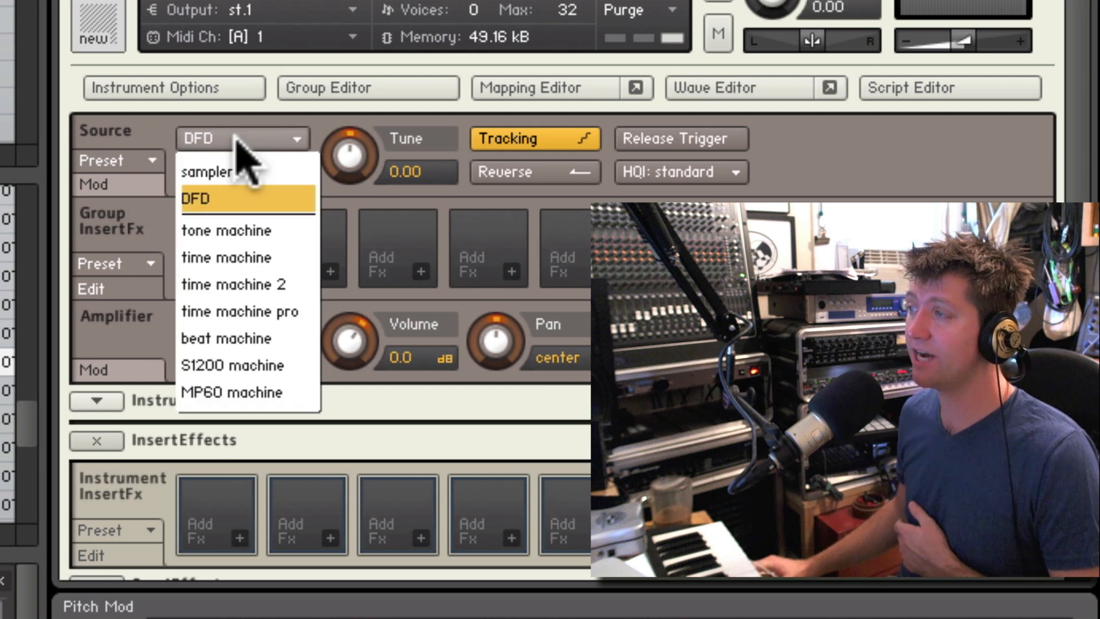
left_click(274, 186)
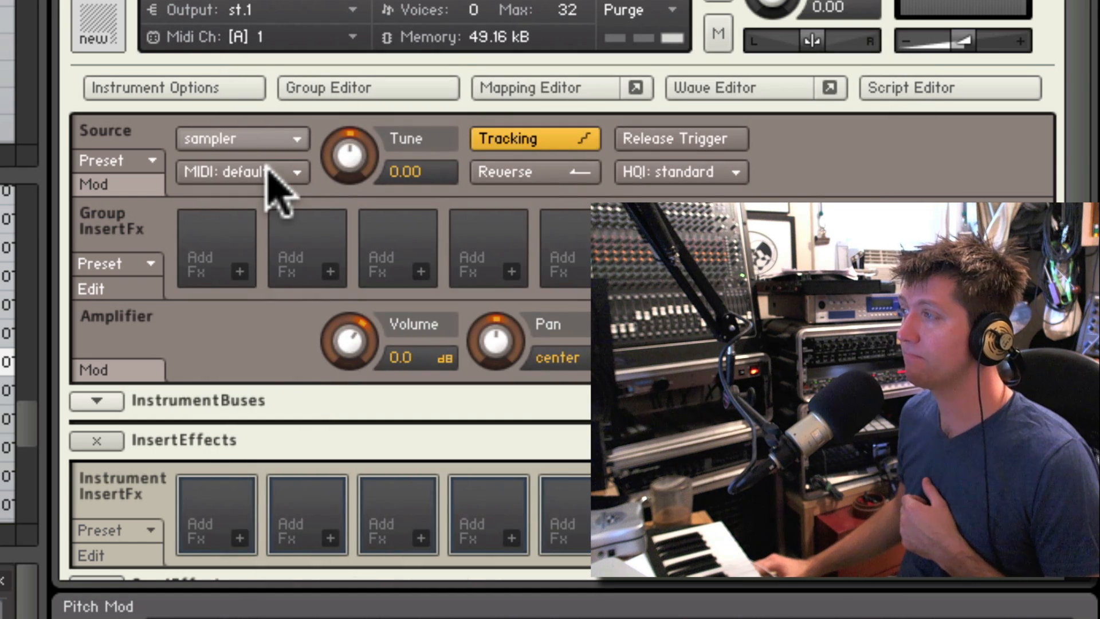
Add a midi CC modulator from the external sources to the Source module and assign it to loop length.
left_click(116, 182)
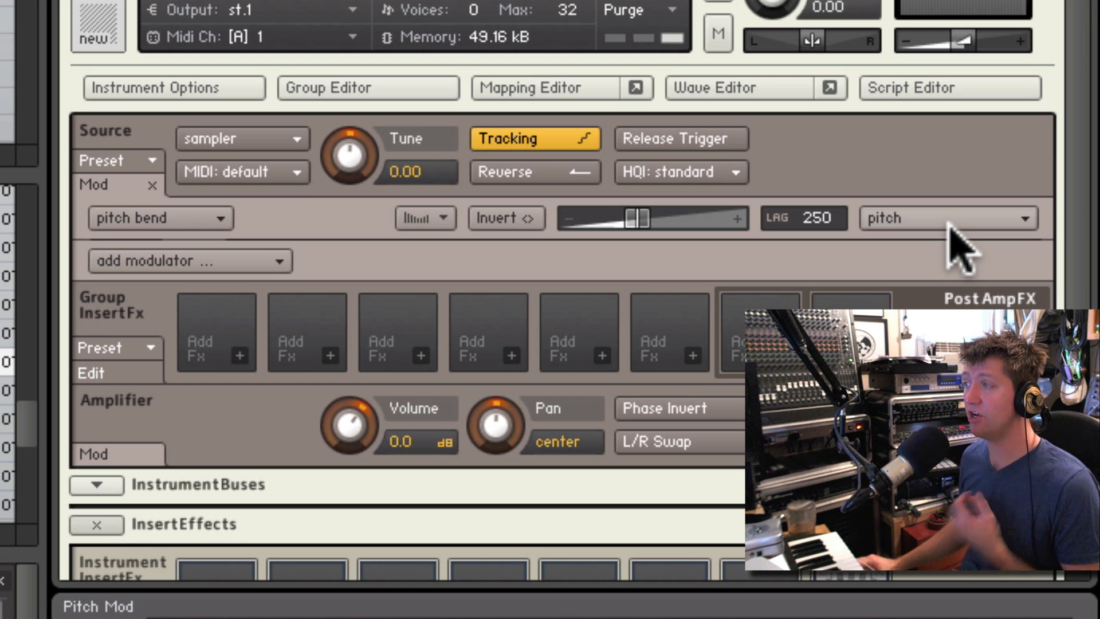
left_click(109, 259)
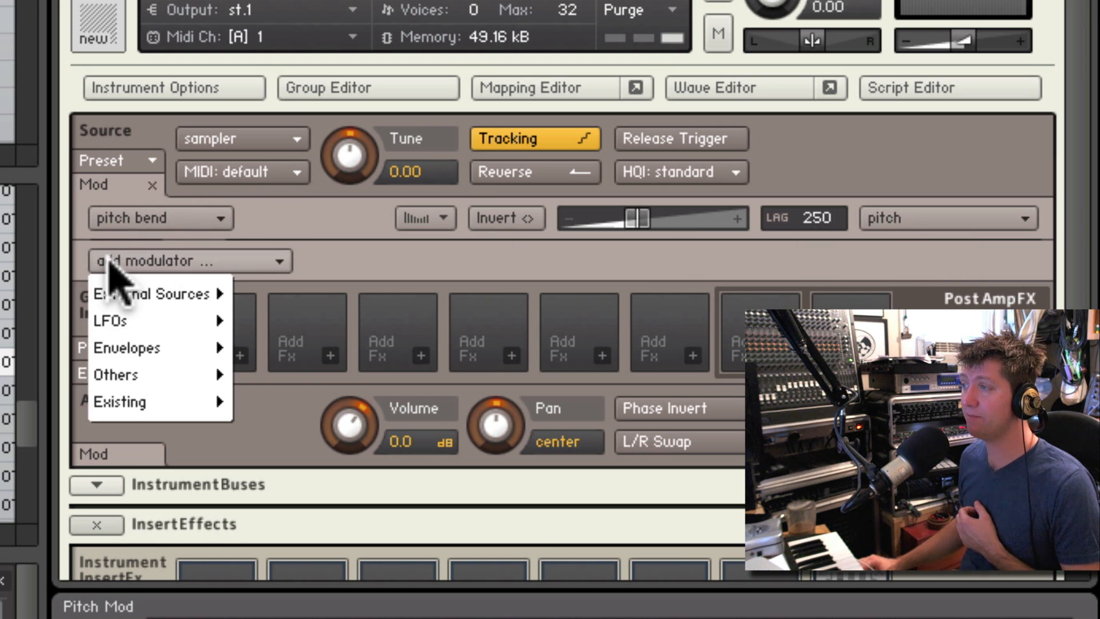
mouse_move(113, 293)
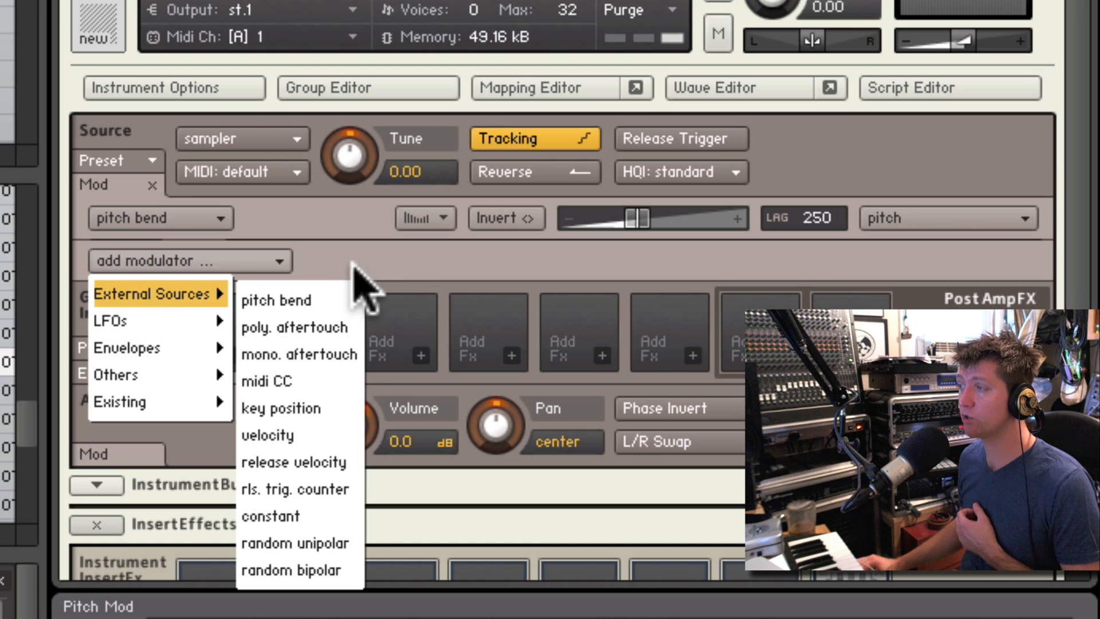
left_click(343, 390)
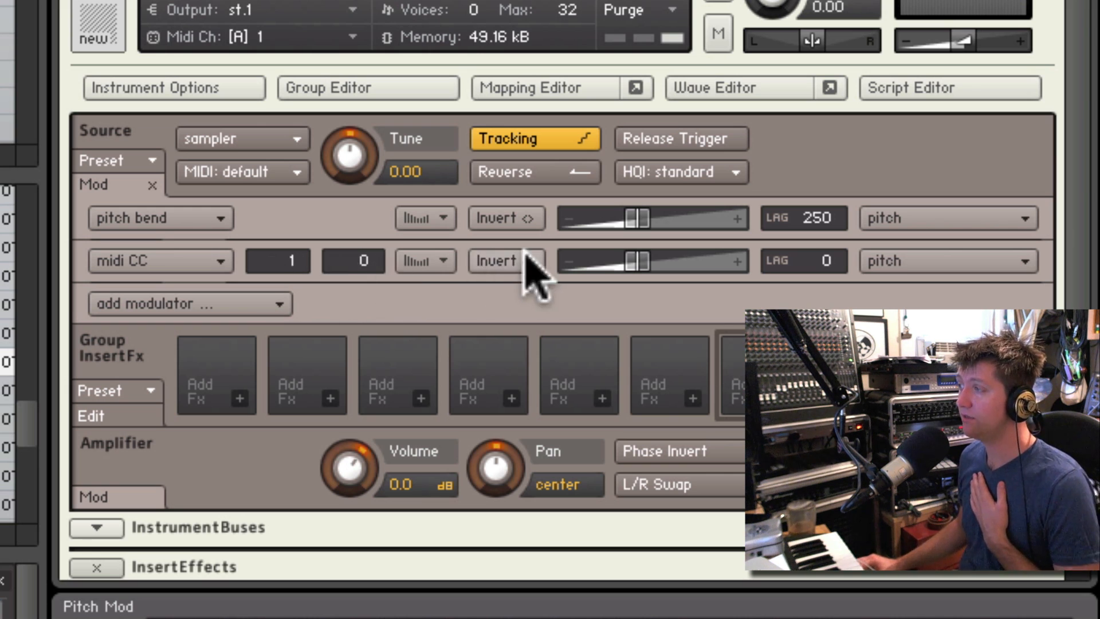
left_click(999, 265)
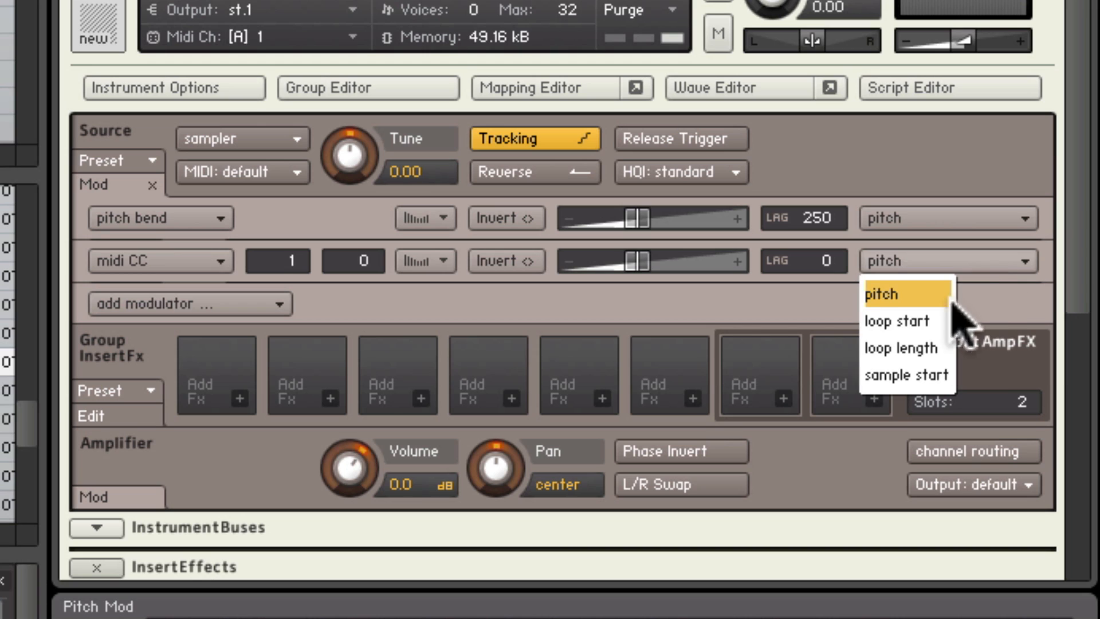
left_click(916, 348)
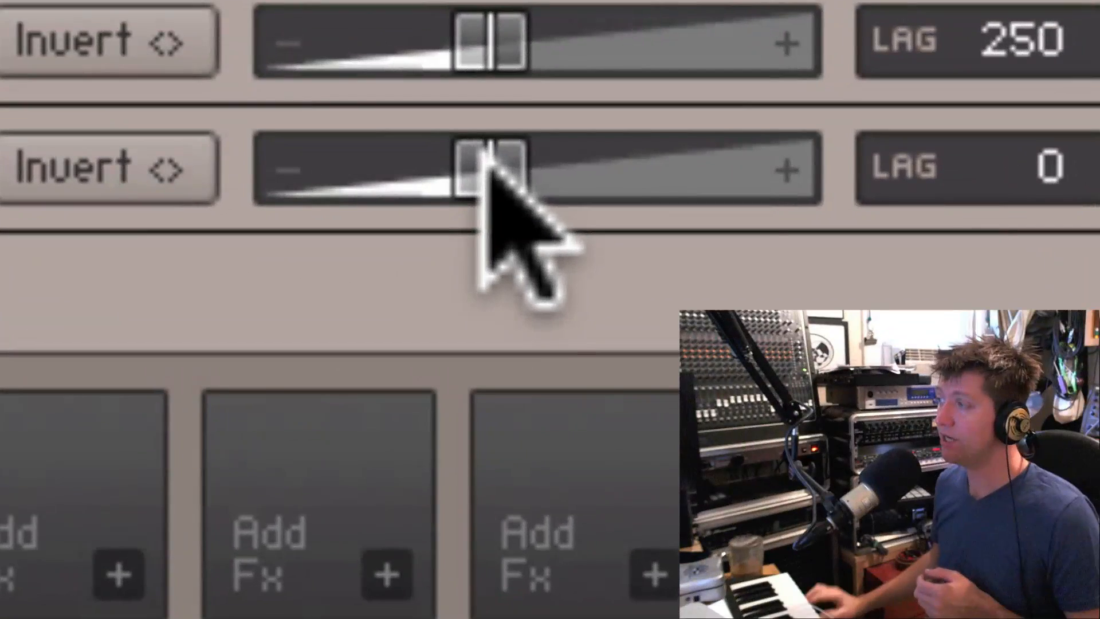
Raise the midi CC modulator's intensity for loop length to its maximum.
left_click_drag(636, 261, 688, 263)
left_click_drag(643, 181, 783, 172)
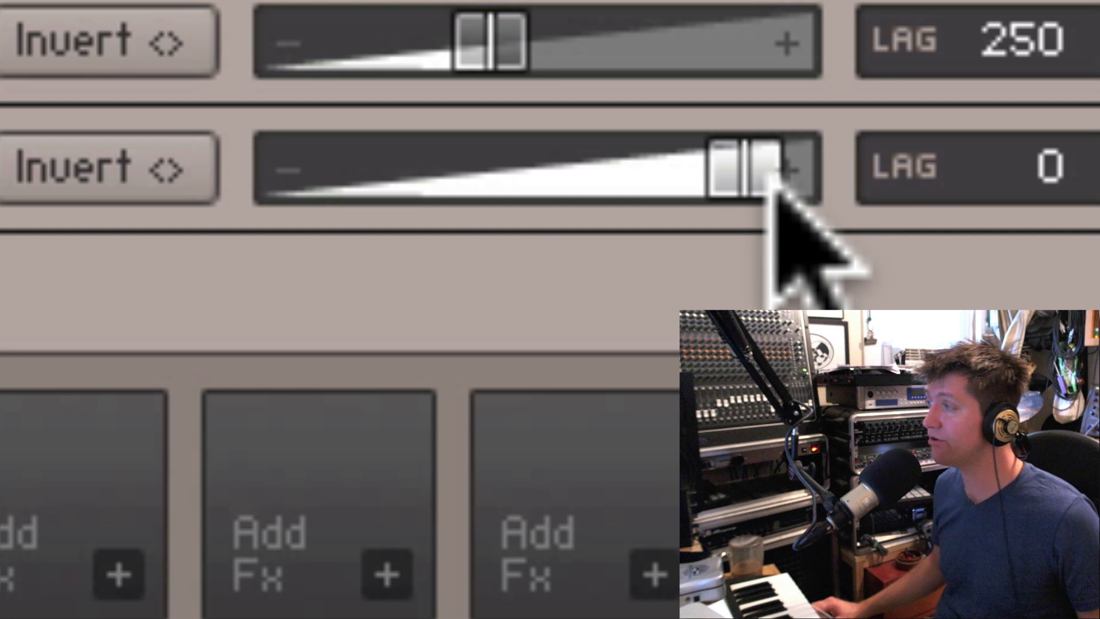
left_click_drag(750, 172, 897, 179)
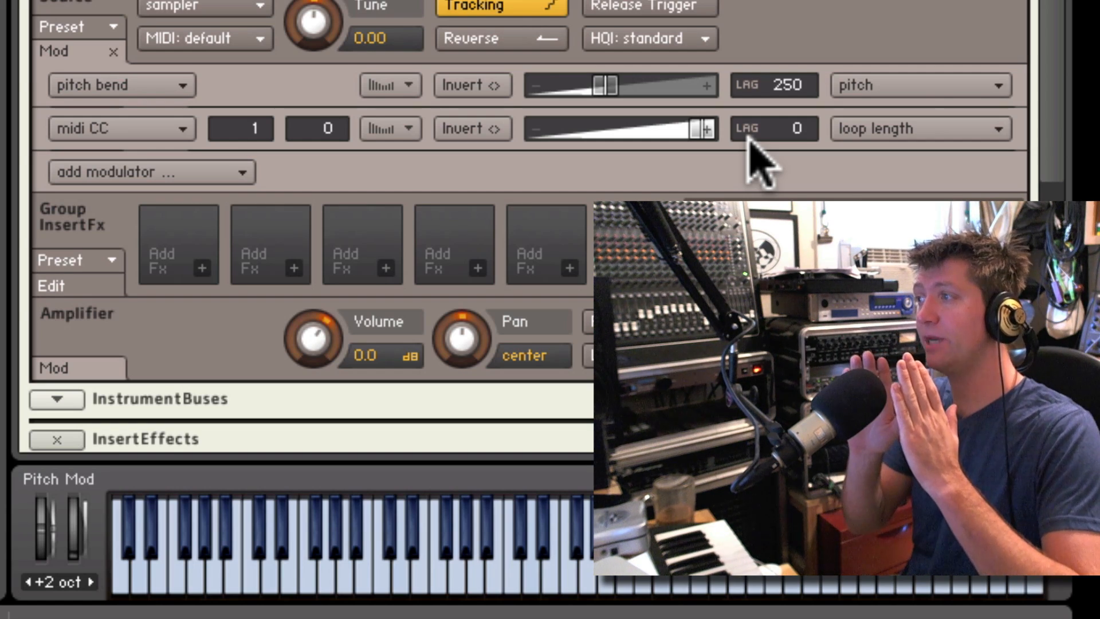
Invert the midi CC modulator that controls loop length.
left_click(471, 133)
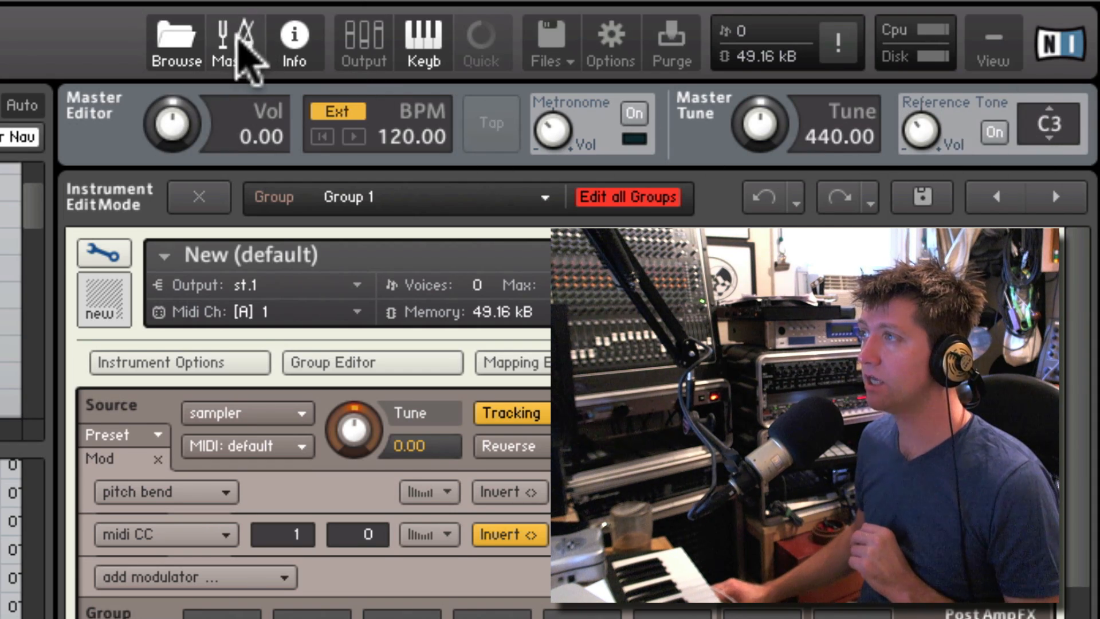
Tune the Source module to 0.14 against the Master Editor's C3 reference tone and switch the tone off again.
left_click(236, 41)
left_click(236, 40)
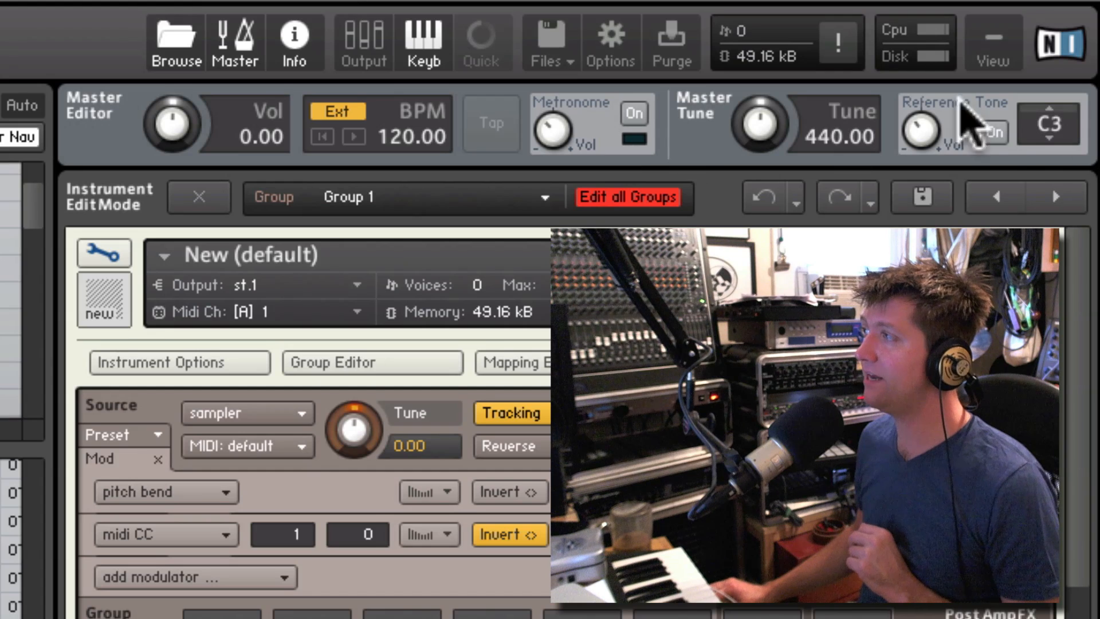
left_click(993, 130)
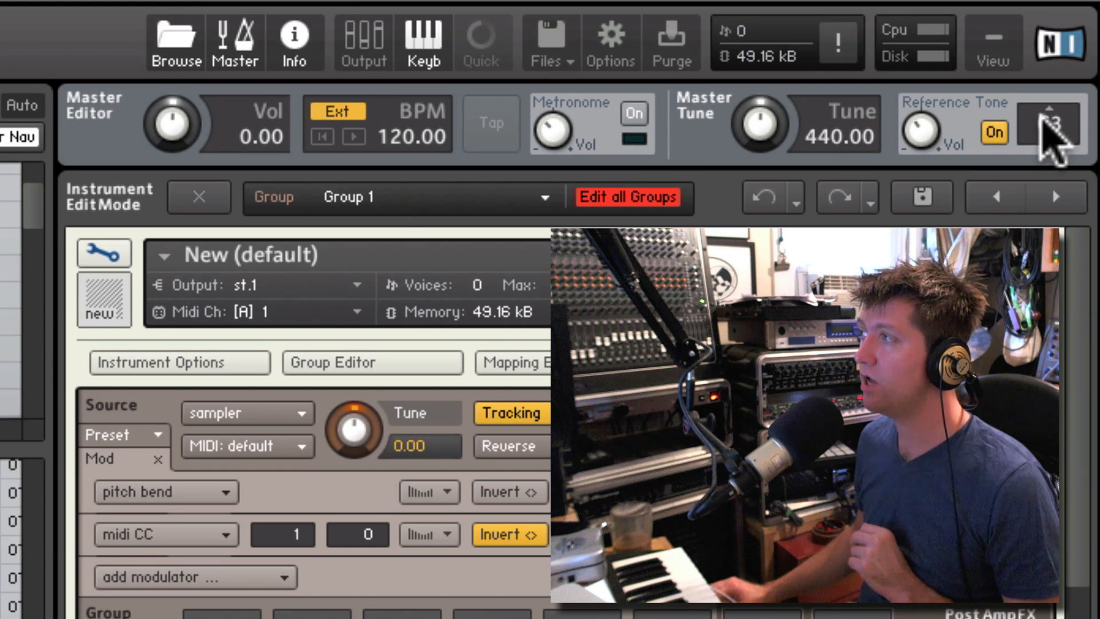
mouse_move(1061, 146)
left_mouse_down()
mouse_move(1073, 86)
mouse_move(1070, 137)
left_mouse_up()
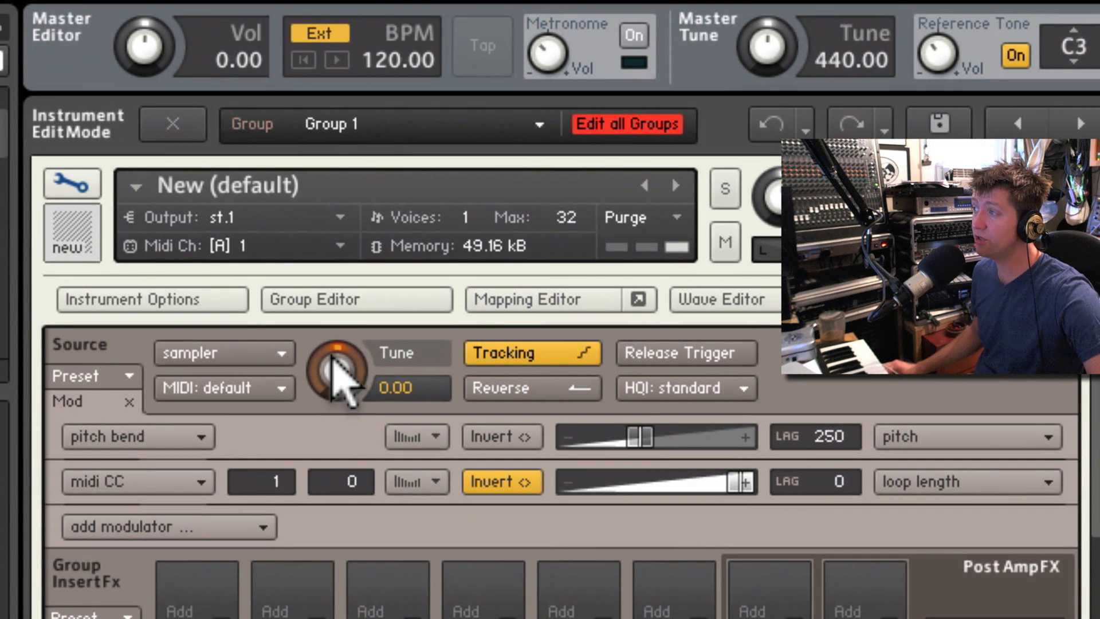
left_click_drag(332, 356, 327, 179)
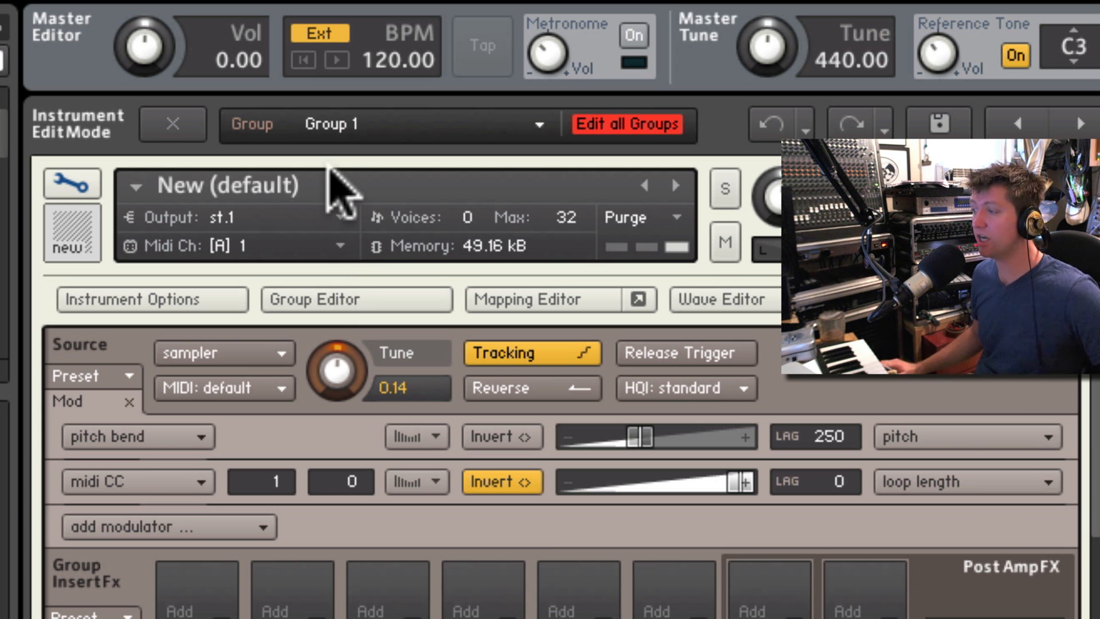
left_click(1009, 52)
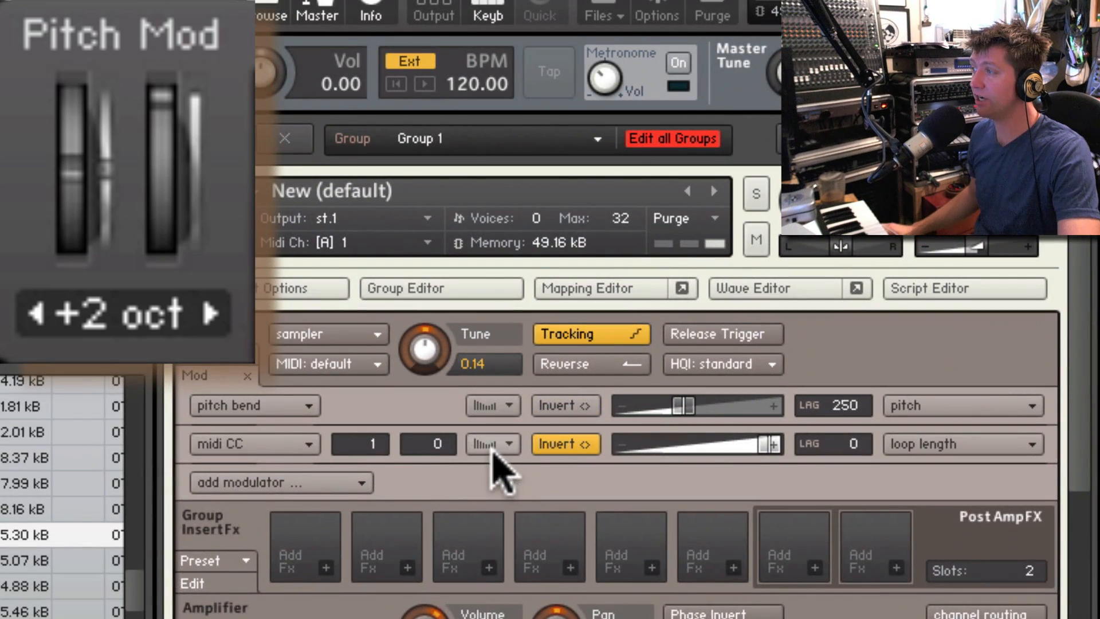
Activate the midi CC modulator's shaping curve and bow it upward with its midpoint near the maximum.
left_click(491, 448)
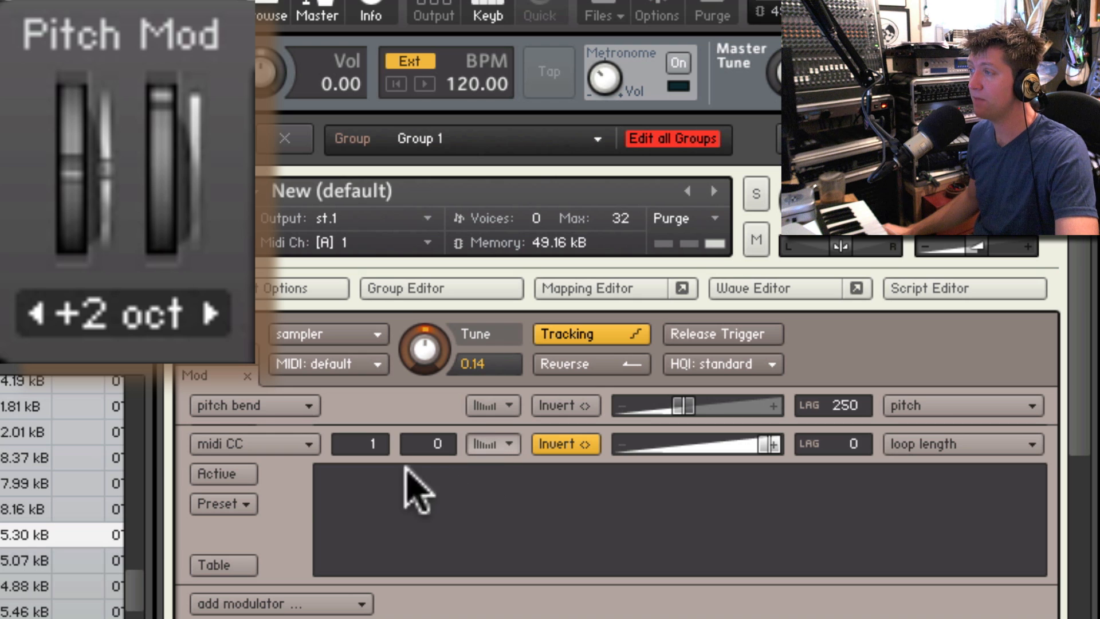
left_click(232, 473)
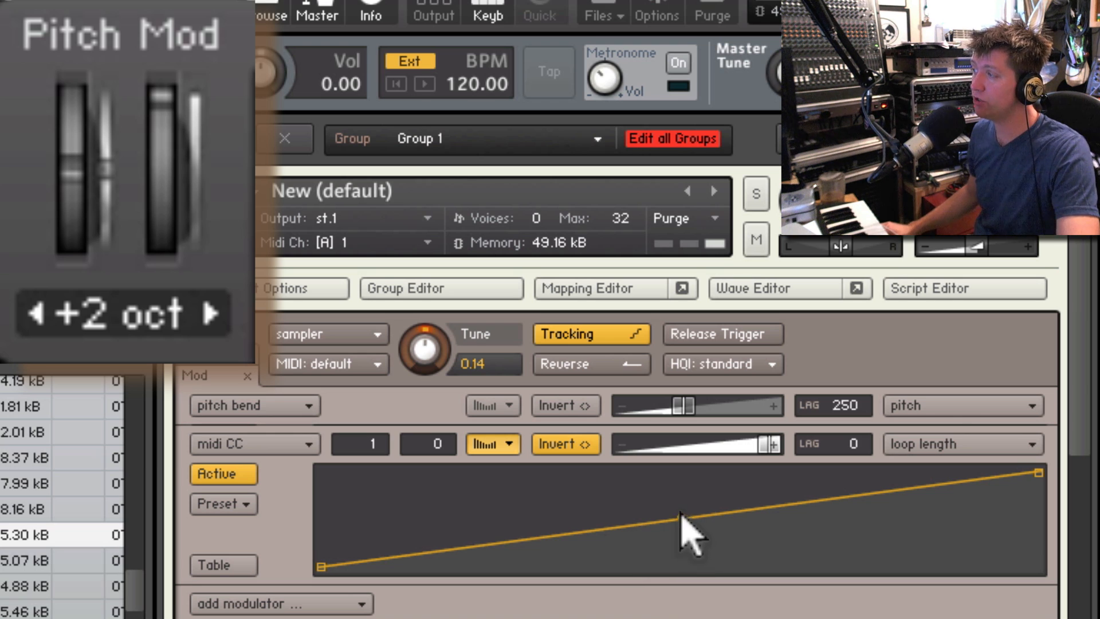
left_click_drag(681, 518, 687, 507)
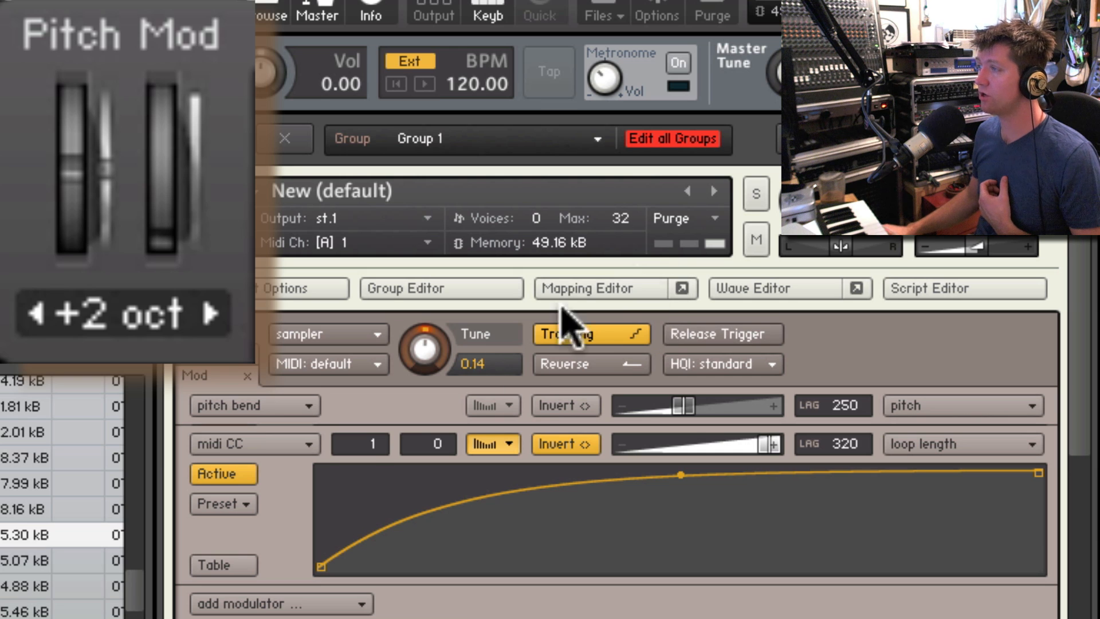
Raise the existing pitch bend modulator's intensity for pitch to its maximum.
left_click_drag(685, 405, 977, 401)
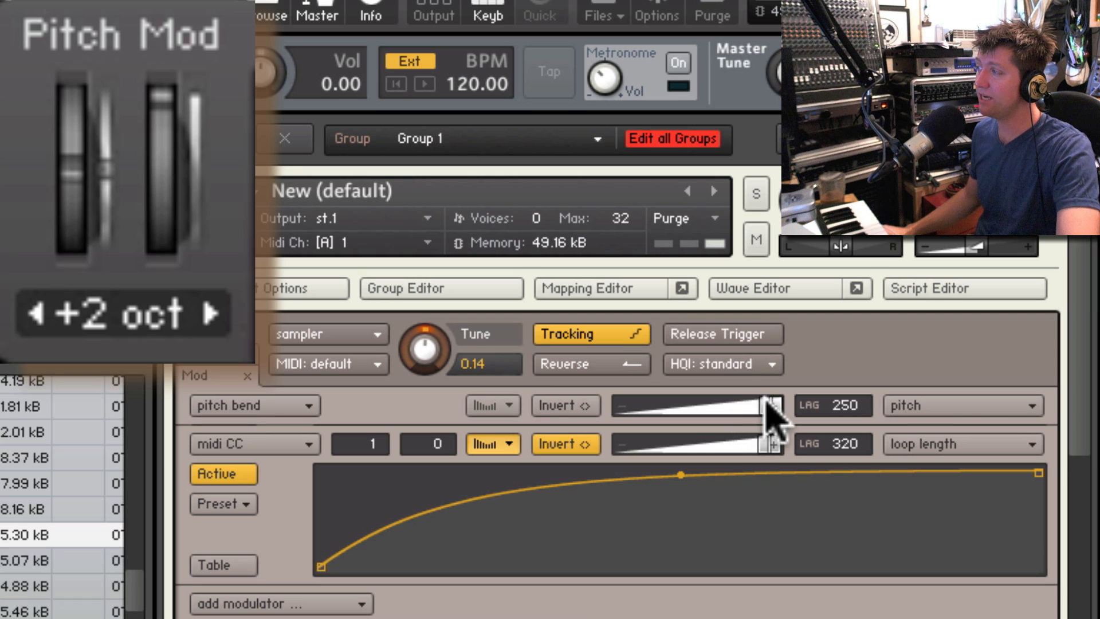
left_click_drag(768, 408, 820, 408)
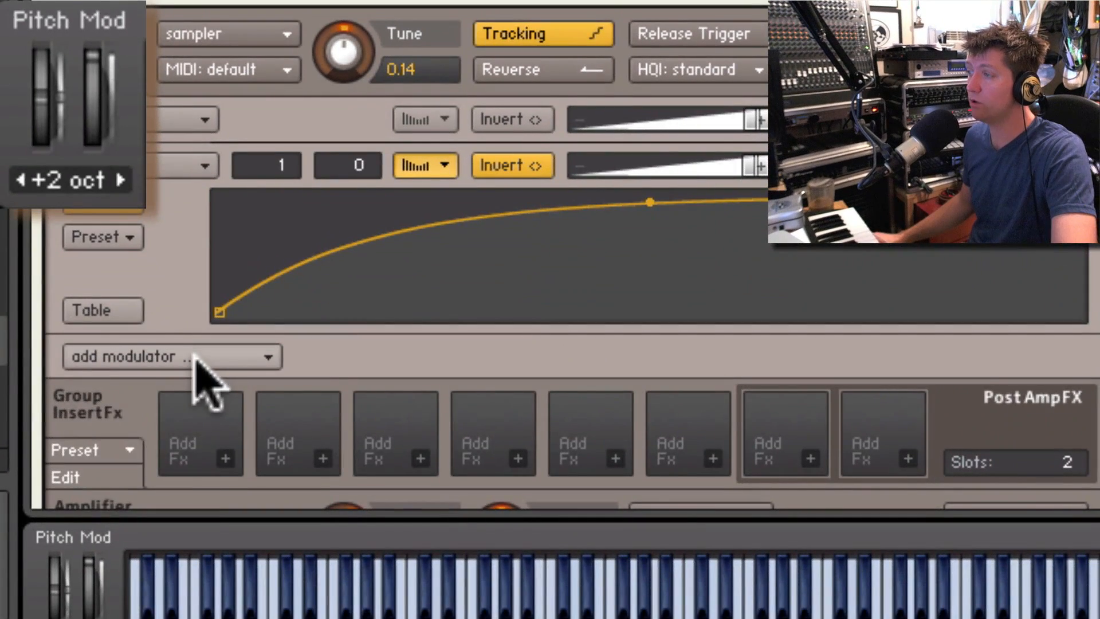
Add a second pitch bend modulator from the external sources for pitch, with lag 240 and maximum intensity.
left_click(298, 604)
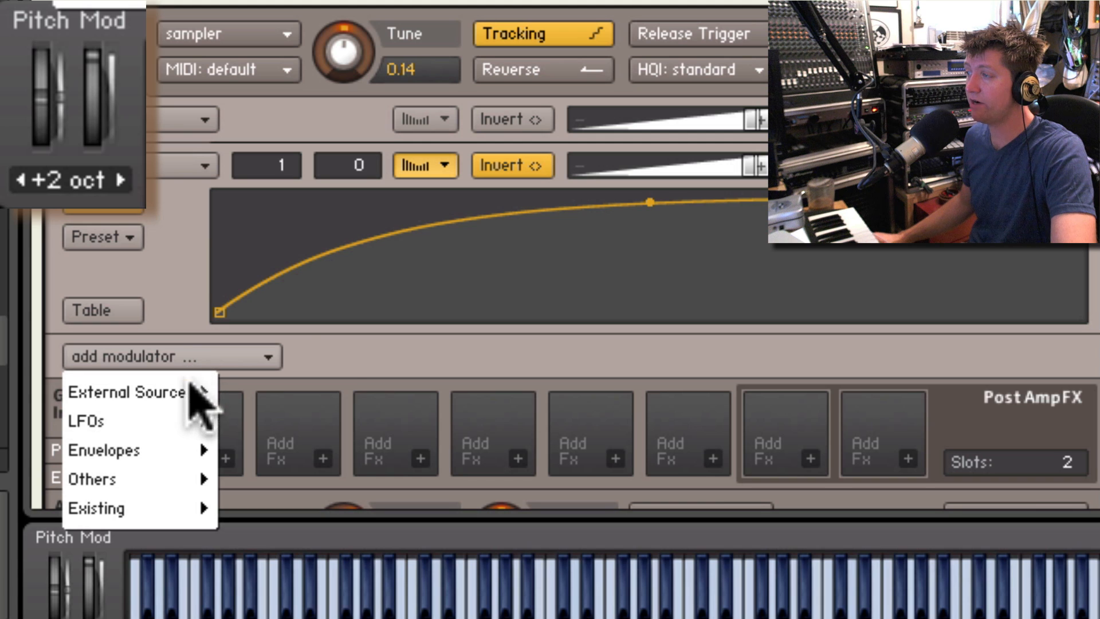
mouse_move(192, 394)
left_click(285, 401)
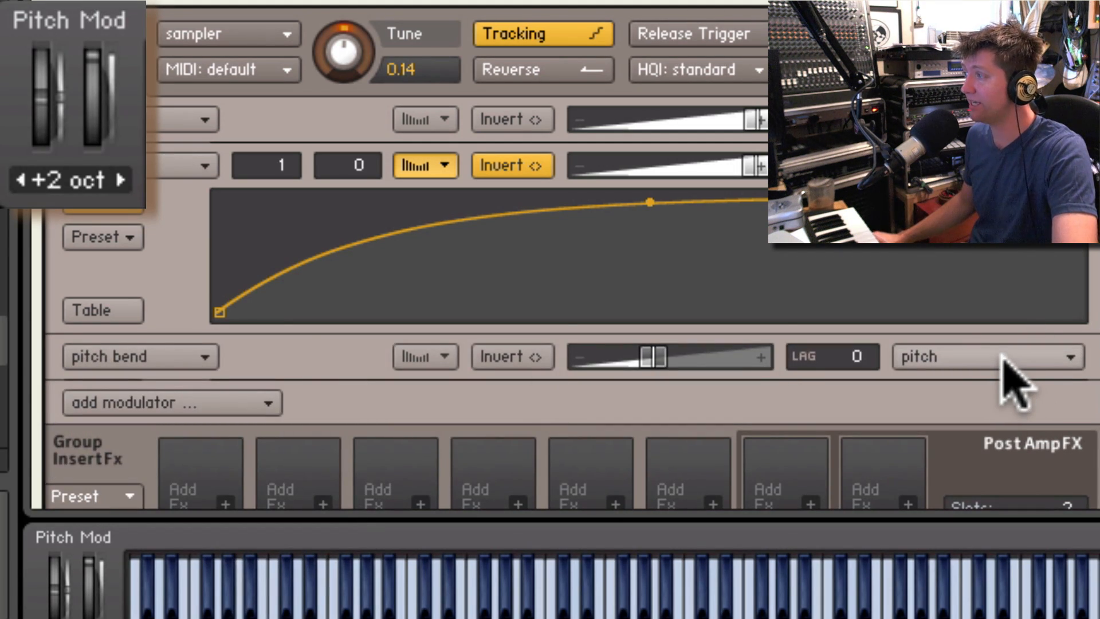
left_click_drag(859, 356, 861, 342)
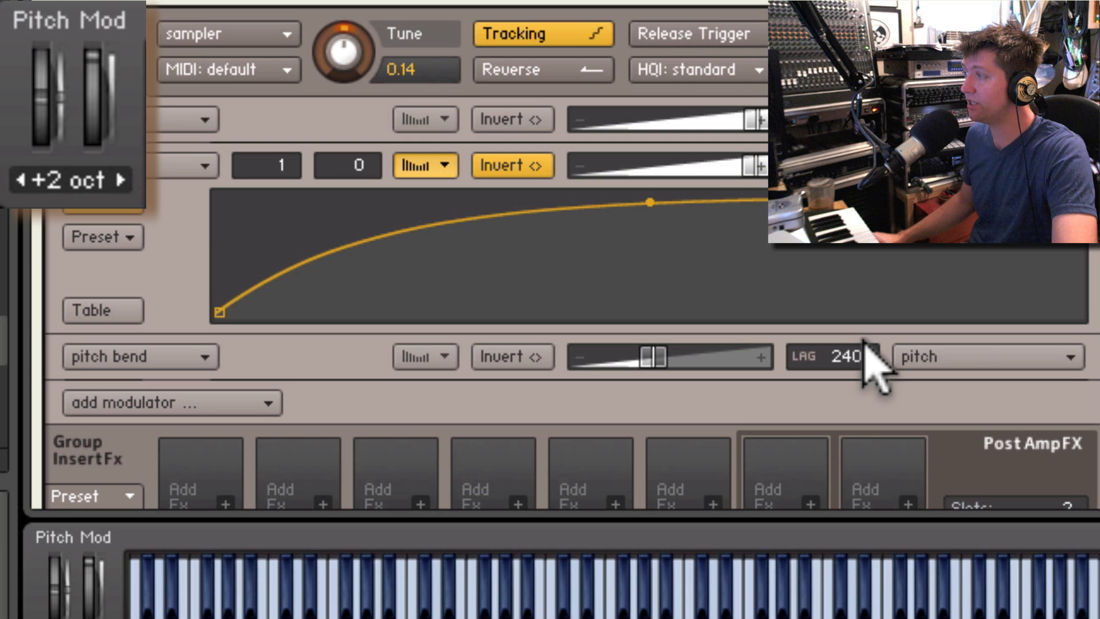
left_click_drag(653, 356, 772, 356)
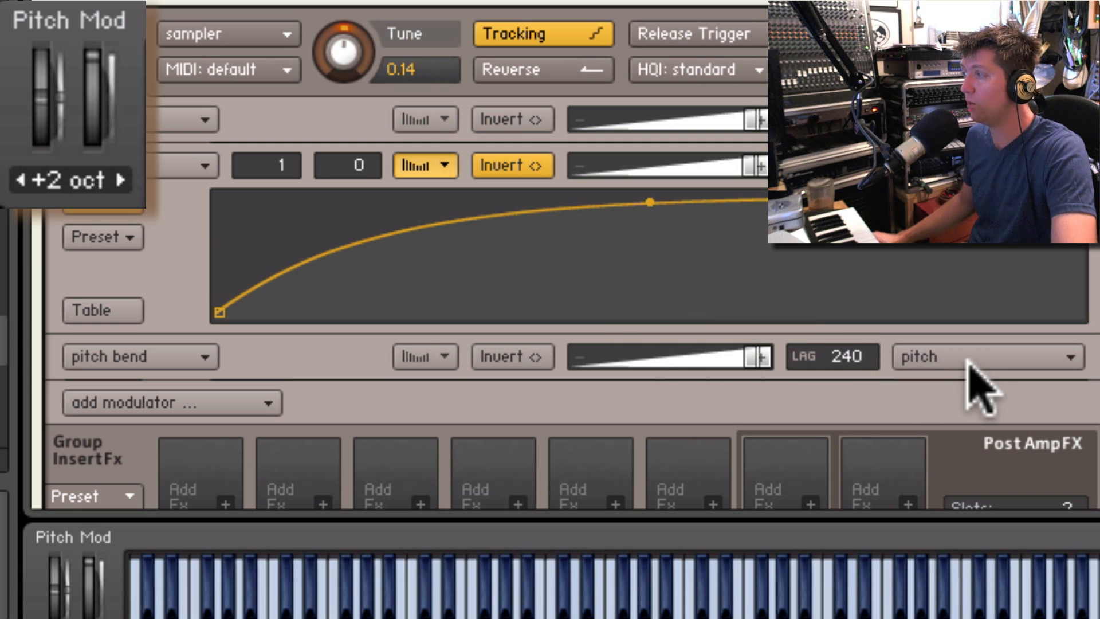